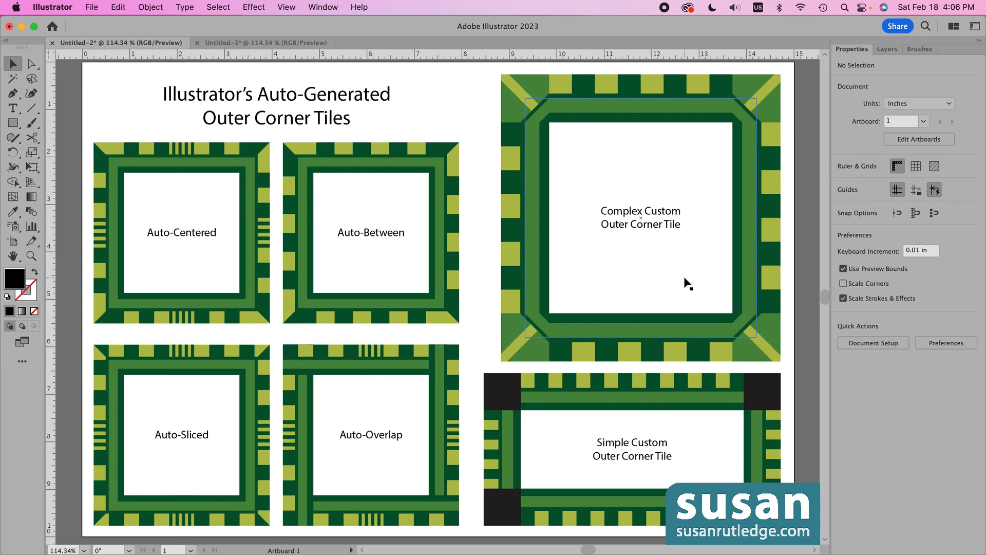
- In the Untitled-3 document, place a copy of the border tile group at about X 8.75 in, Y 3.76 in
click(278, 43)
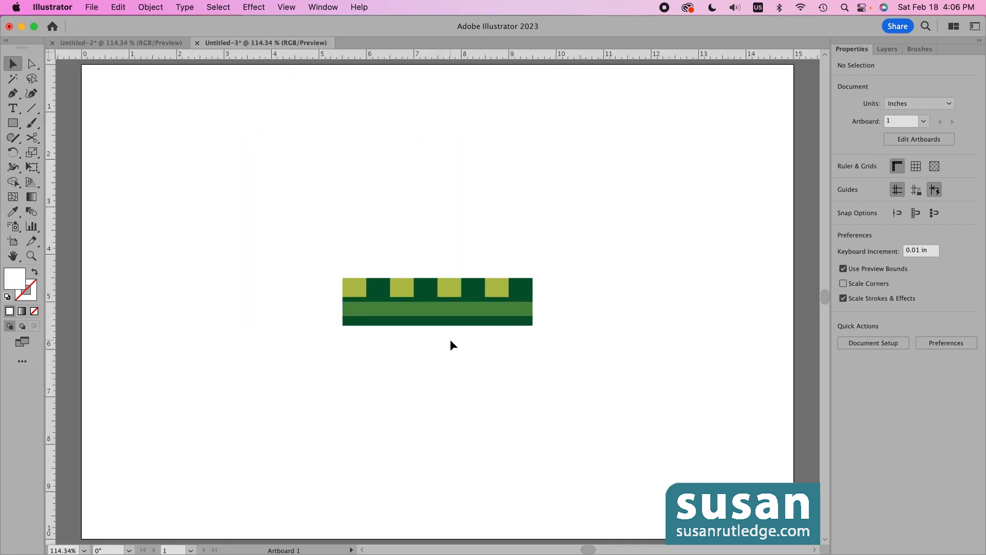
drag(348, 262, 529, 327)
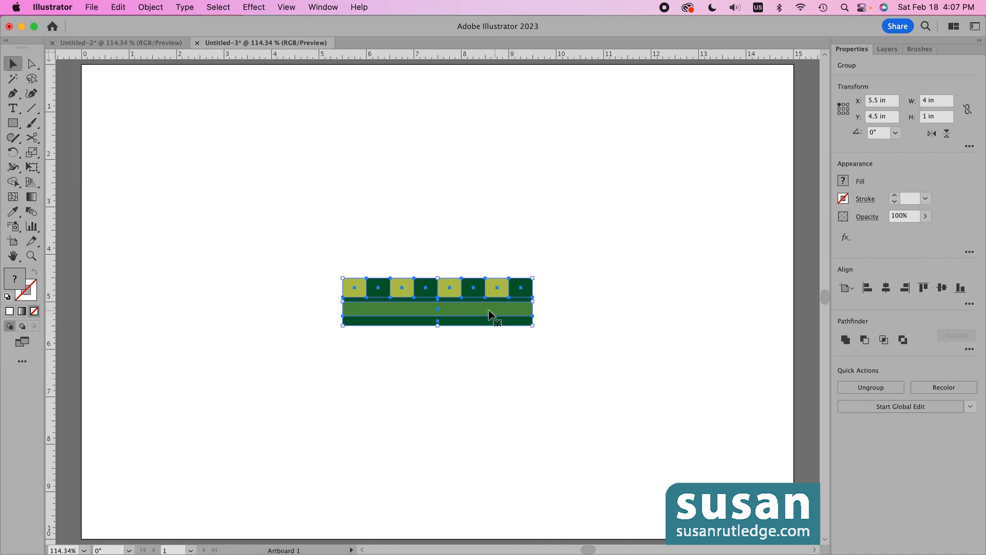
drag(483, 313, 628, 278)
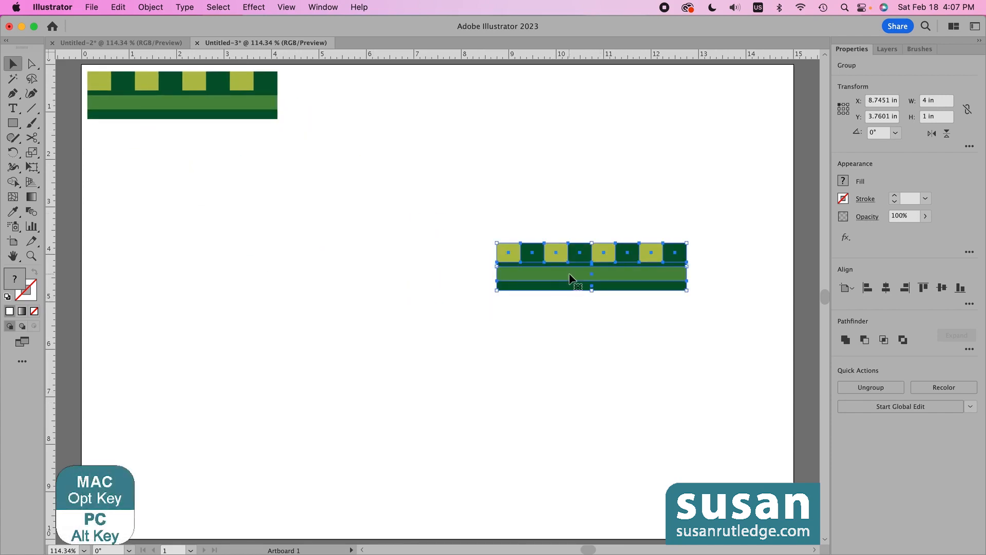
- Duplicate the placed border tile 4 in horizontally to its left, edge to edge, and check that Smart Guides are enabled
drag(568, 279, 379, 274)
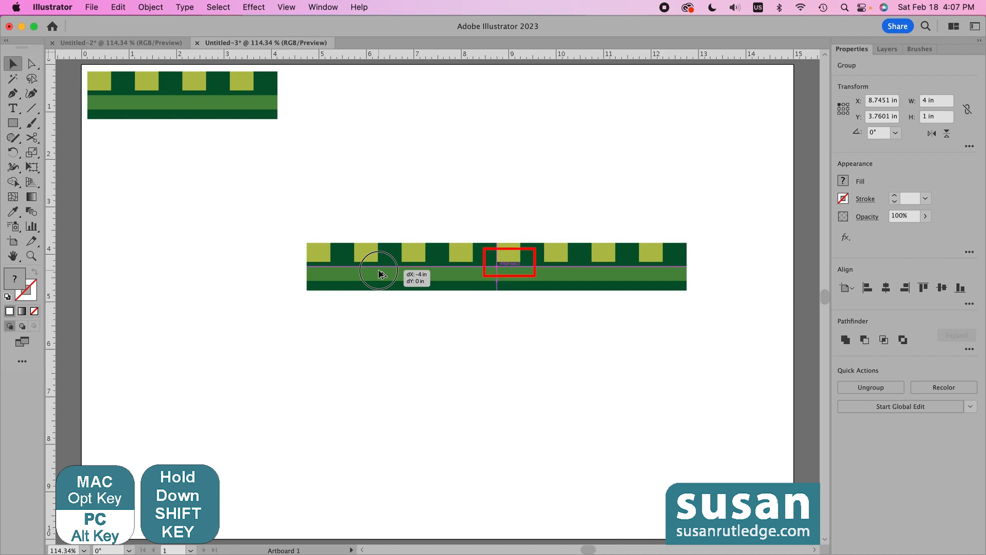
drag(378, 273, 379, 273)
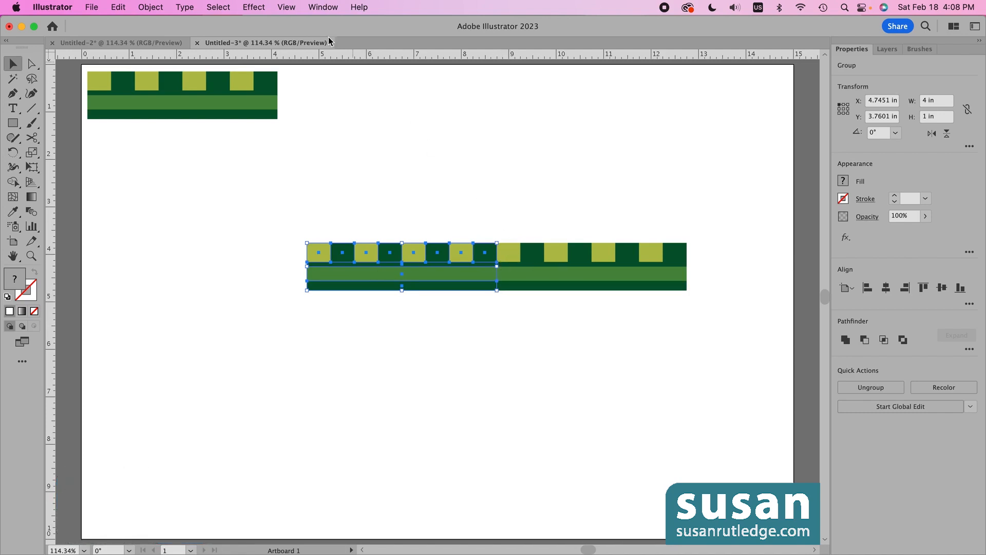
click(287, 7)
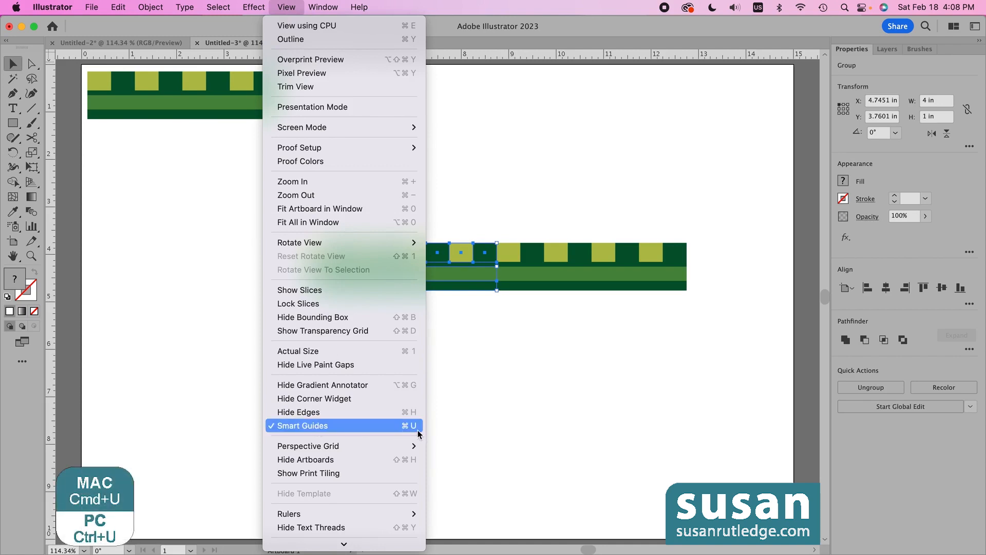
click(522, 415)
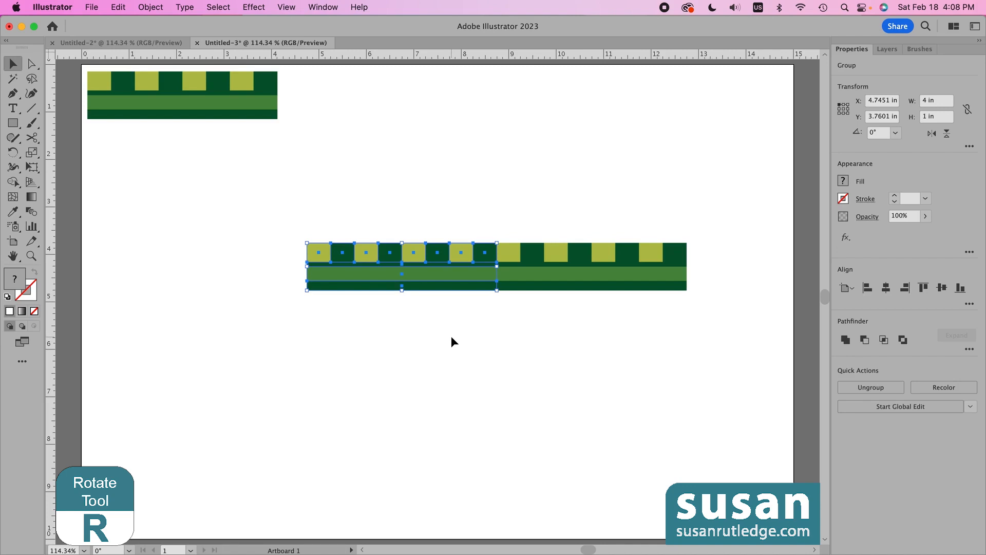
- Rotate the left border tile 90° about its lower-right corner so it runs down from the other tile's inner corner, and deselect it
key(r)
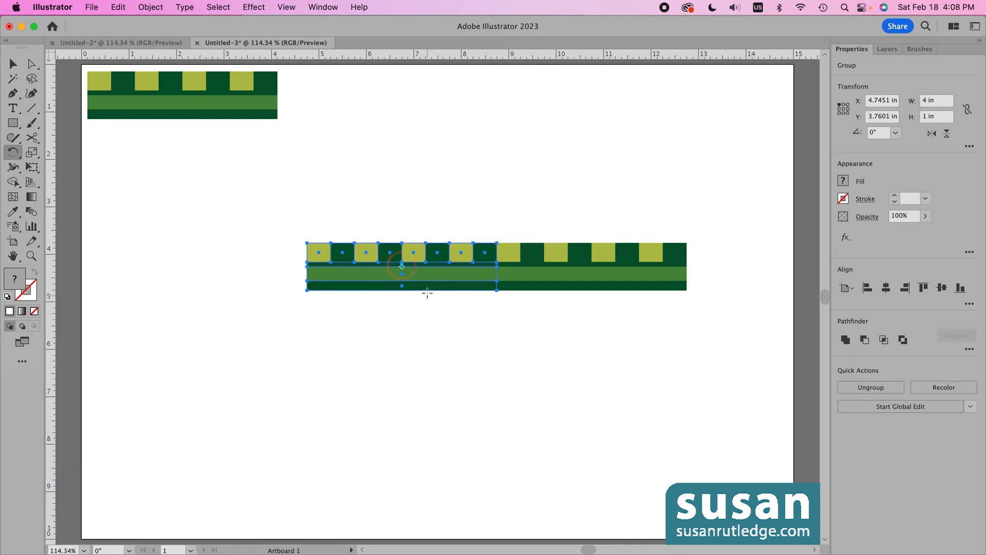
click(403, 264)
click(496, 290)
drag(320, 274, 426, 429)
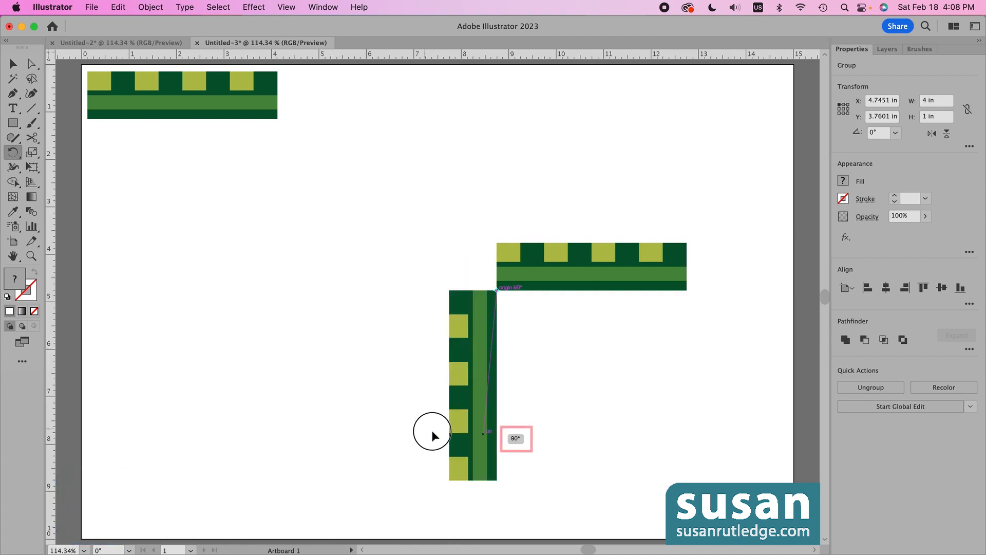
drag(432, 432, 433, 432)
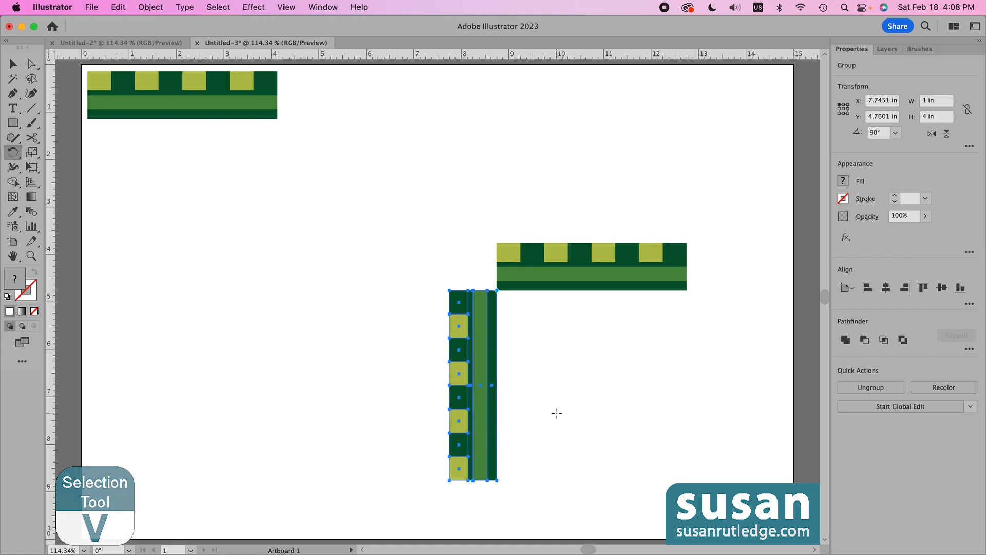
key(v)
click(538, 333)
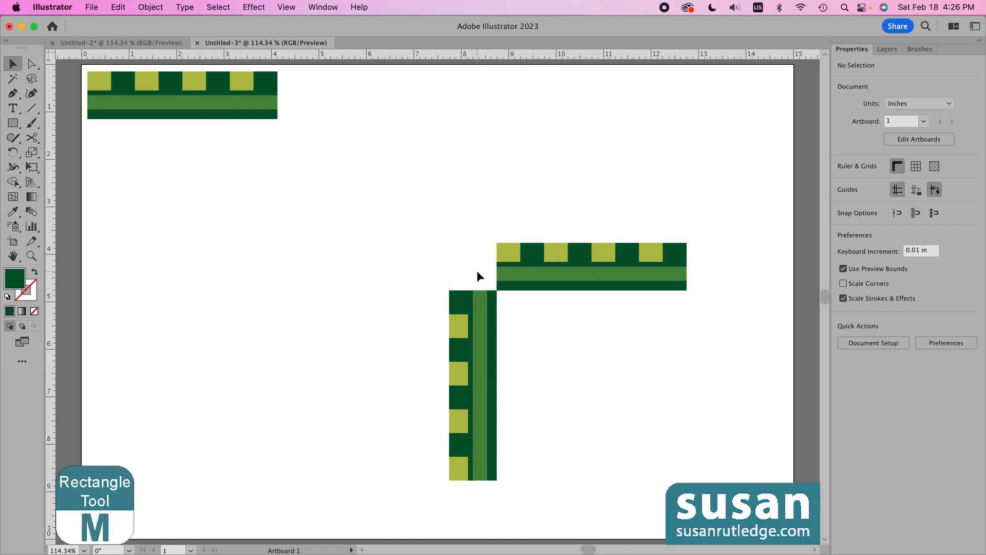
- Draw a square about 1.01 in per side in the empty corner between the horizontal and vertical border tiles
key(m)
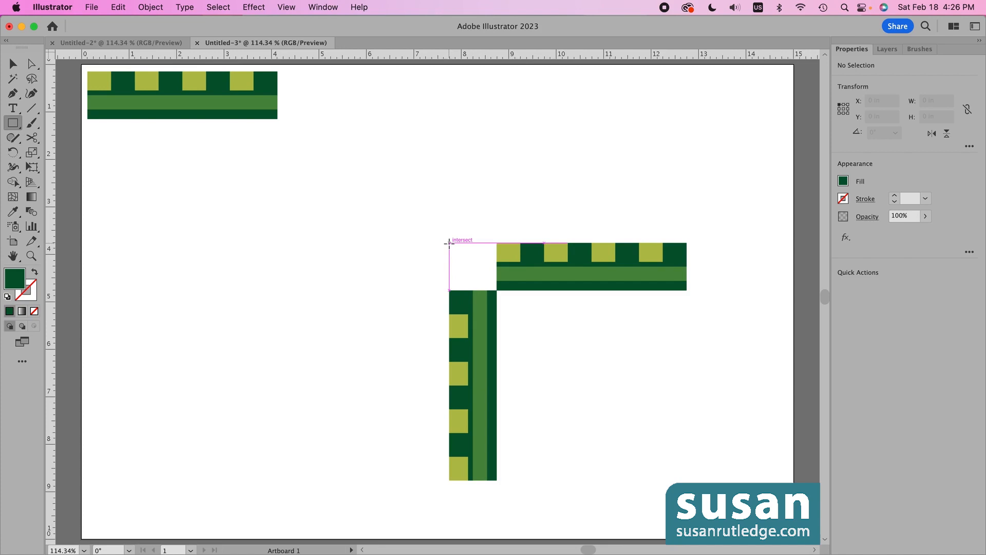
mouse_move(449, 243)
mouse_down()
mouse_move(462, 268)
mouse_move(497, 289)
mouse_up()
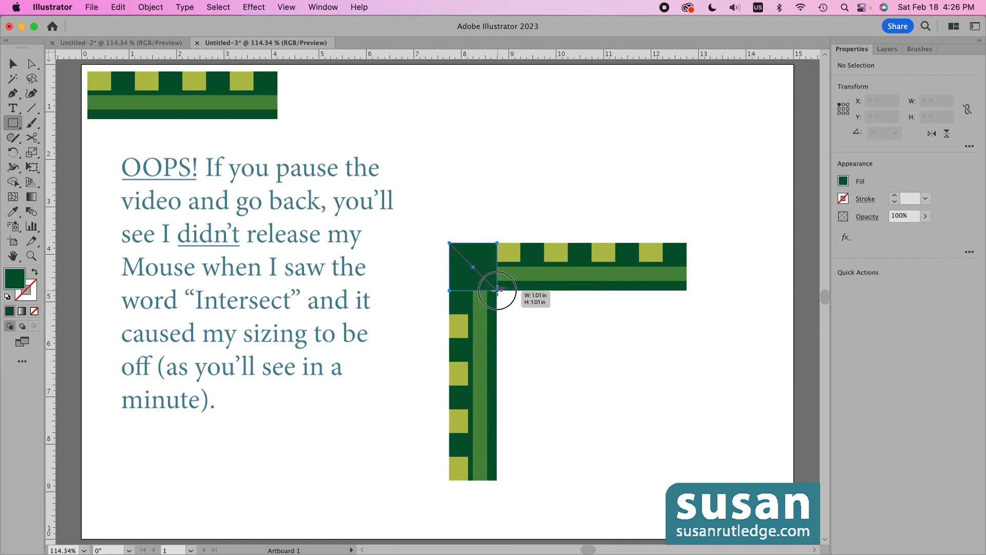
drag(498, 290, 497, 290)
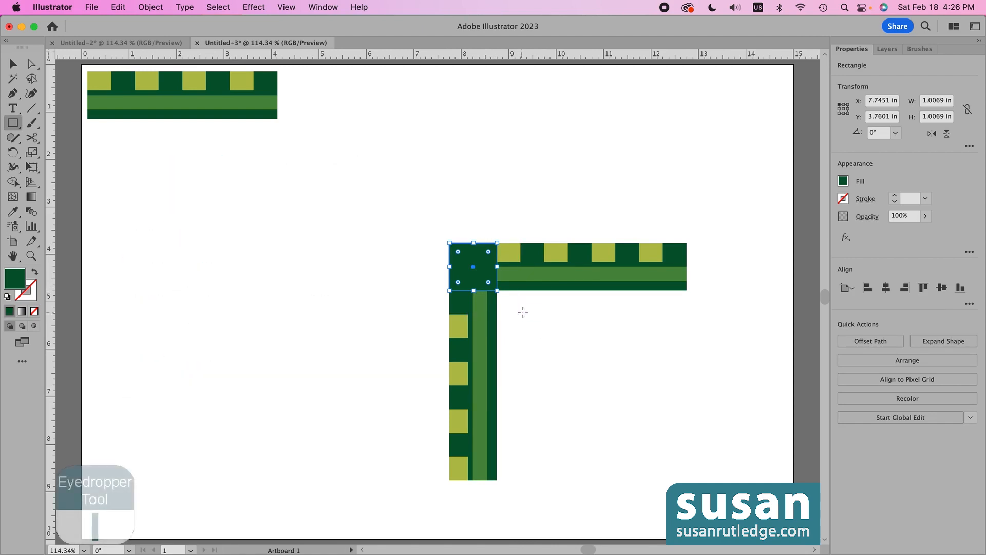
- Fill the corner square with the medium green sampled from the border stripe, and review the custom corner examples in Untitled-2
key(i)
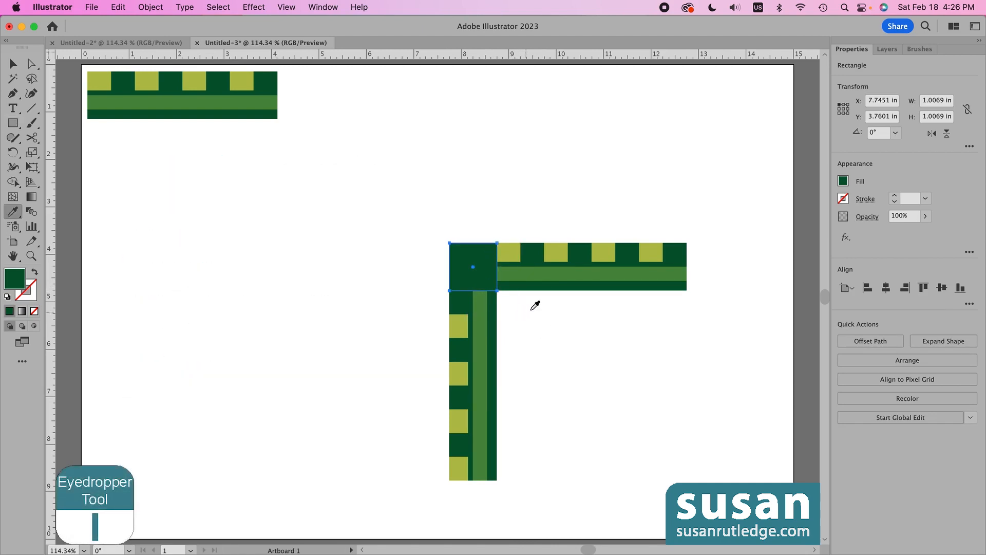
click(543, 270)
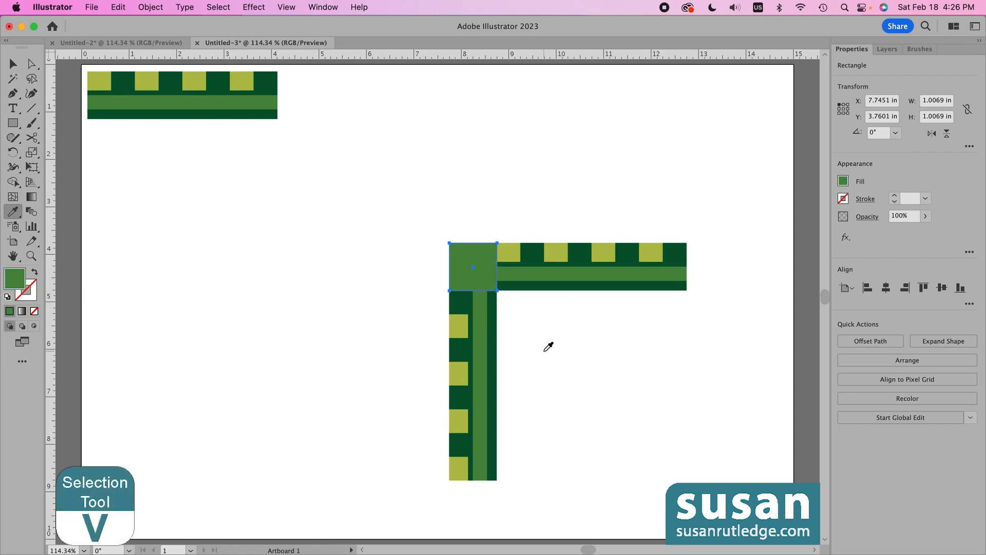
key(v)
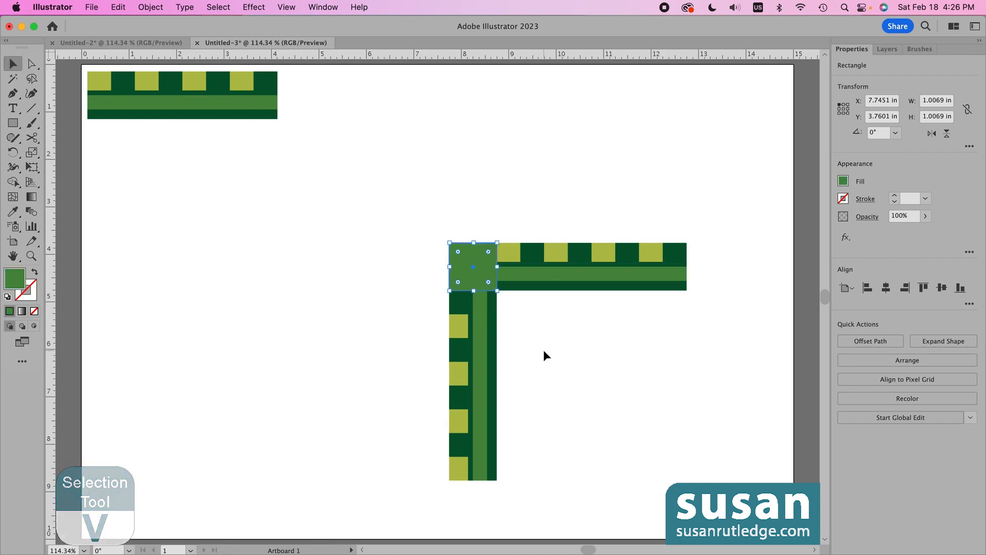
click(514, 306)
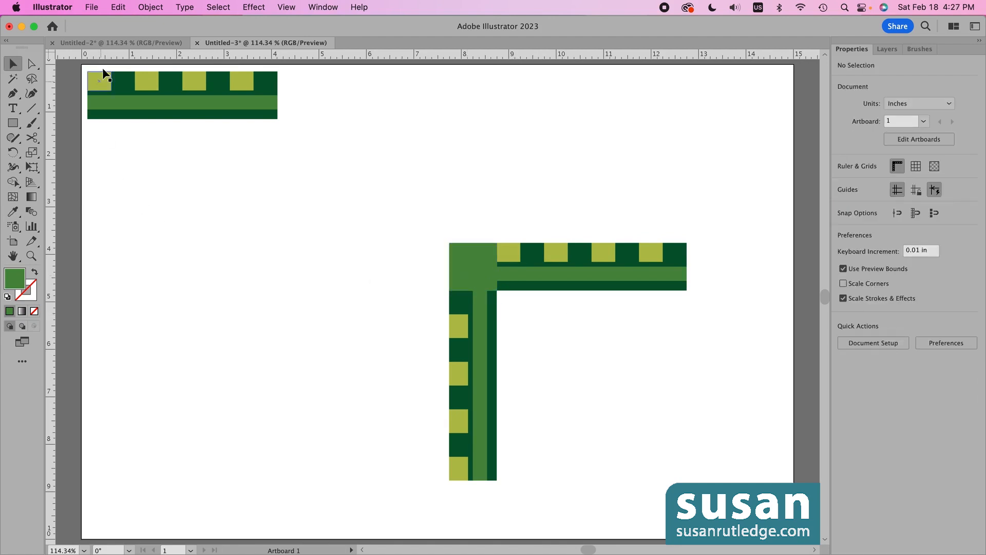
click(110, 42)
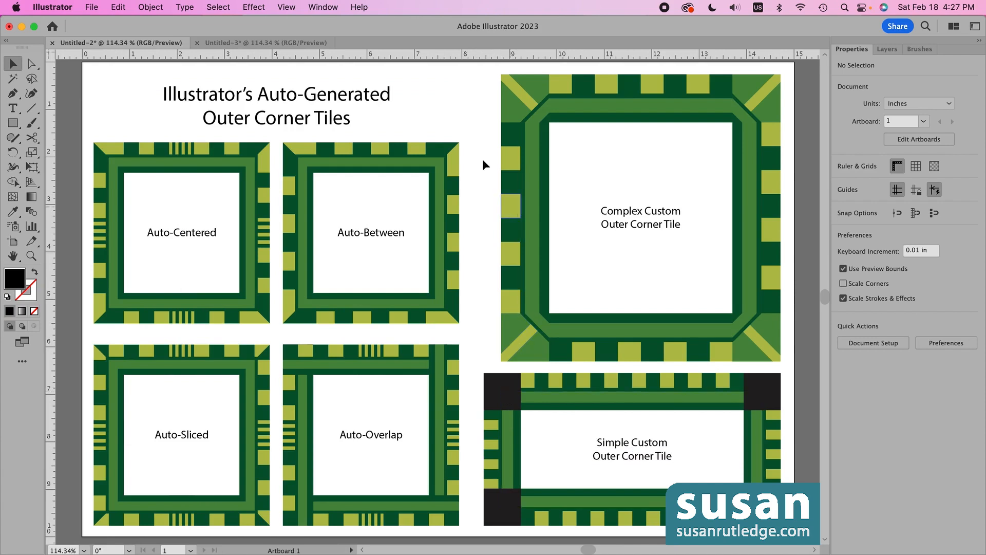
click(285, 41)
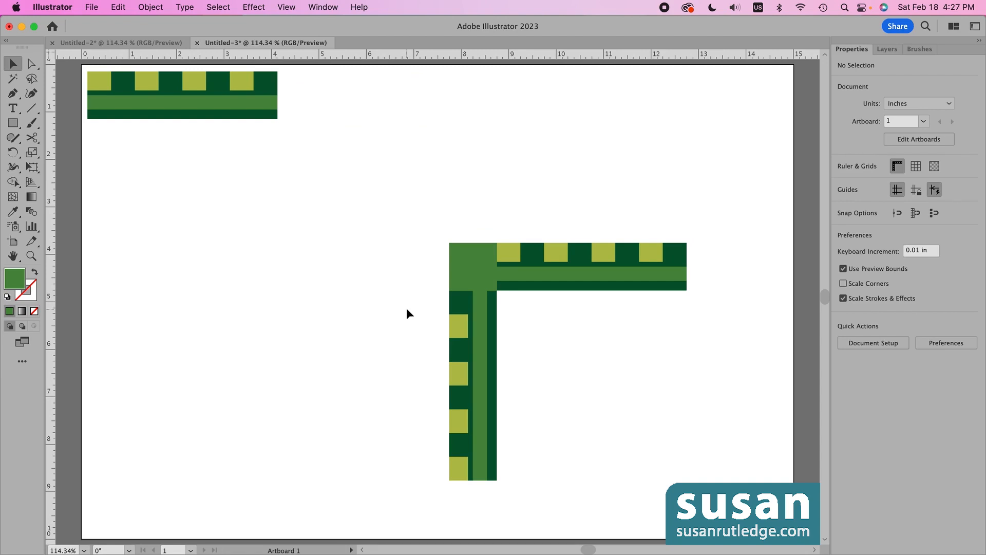
- Set the green corner square's width and height to 1 in so it fits the border tiles exactly
key(z)
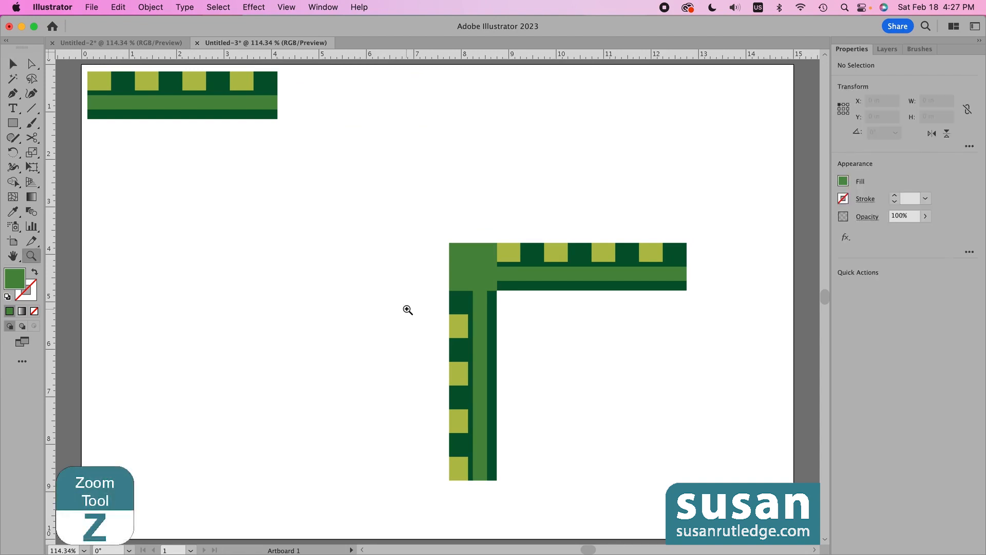
drag(465, 262, 622, 453)
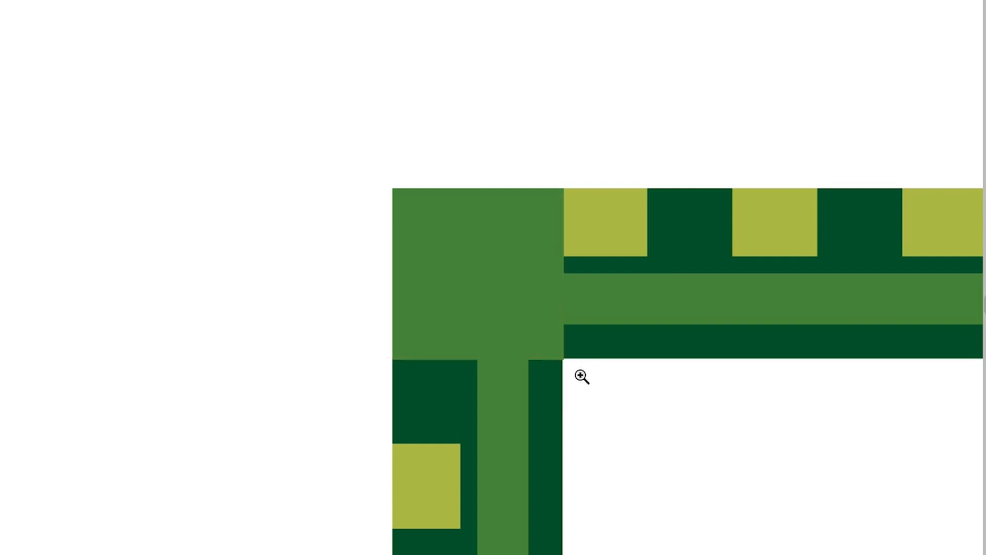
key(v)
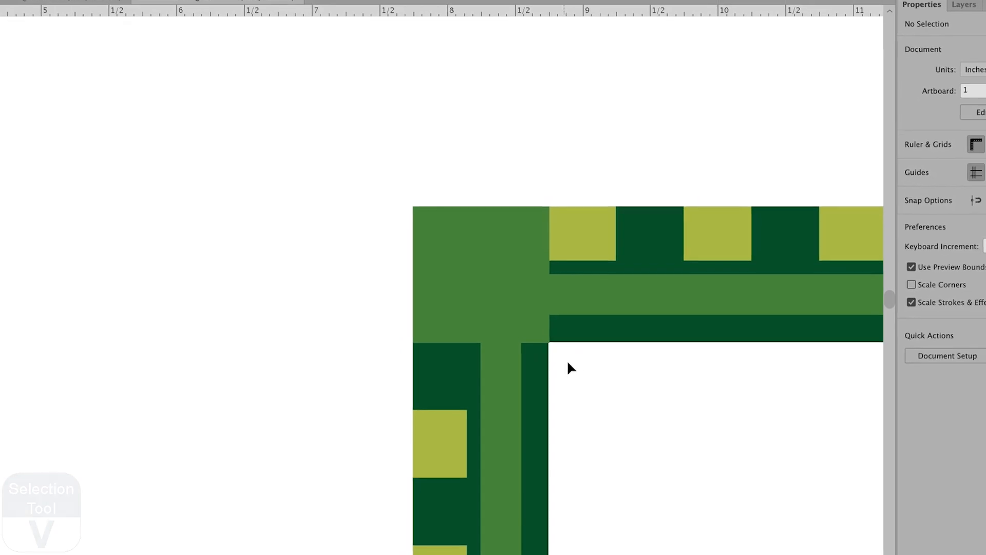
click(511, 311)
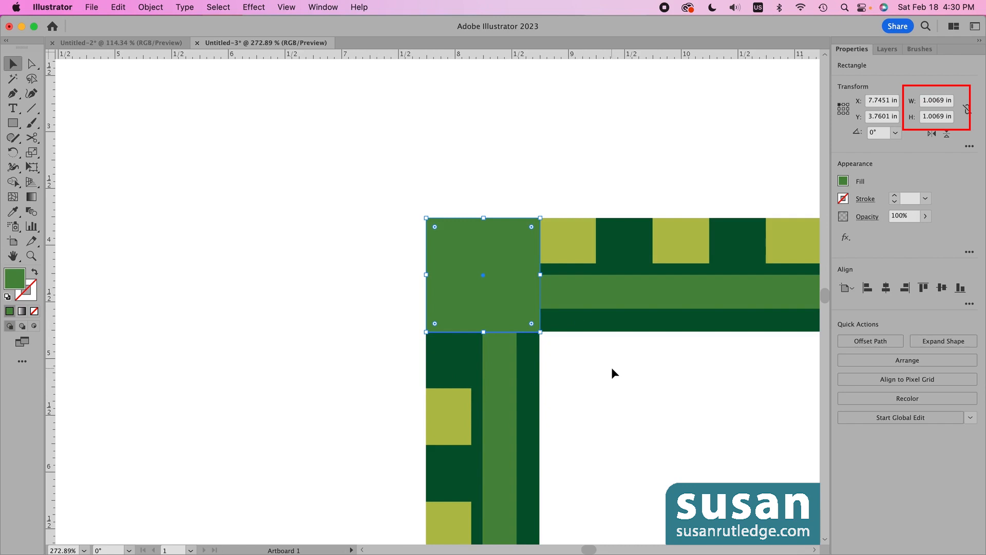
click(937, 101)
text(1)
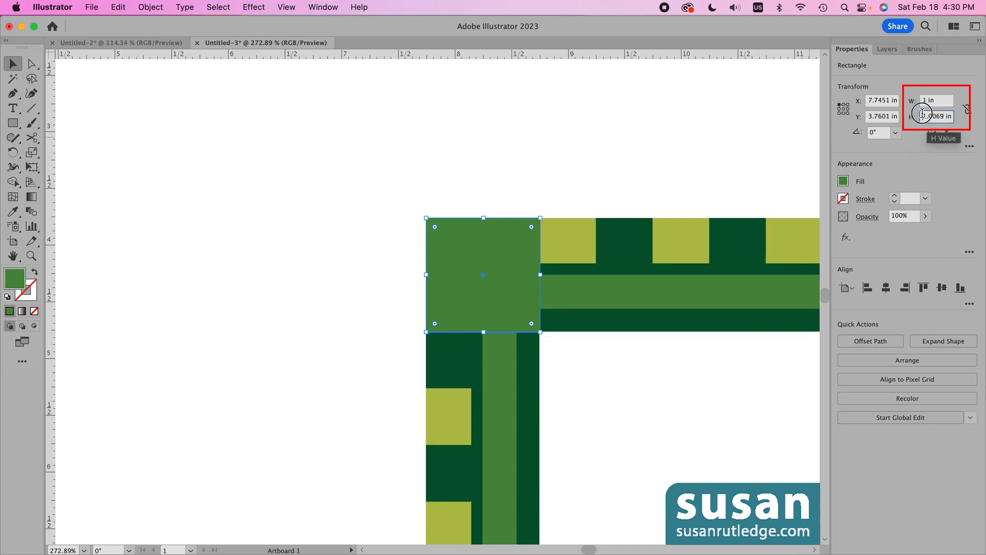
key(Tab)
text(1)
click(747, 174)
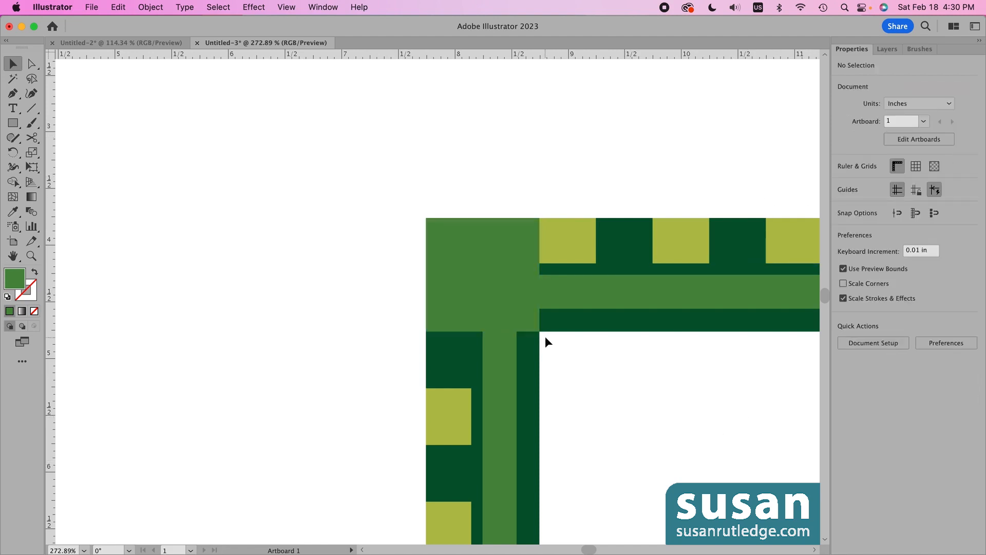
- In outline view, draw a closed diagonal band across the corner square with the Pen tool, joining the tiles' narrow middle stripes, and return to preview
mouse_move(469, 288)
mouse_down()
mouse_move(442, 269)
mouse_move(468, 285)
mouse_up()
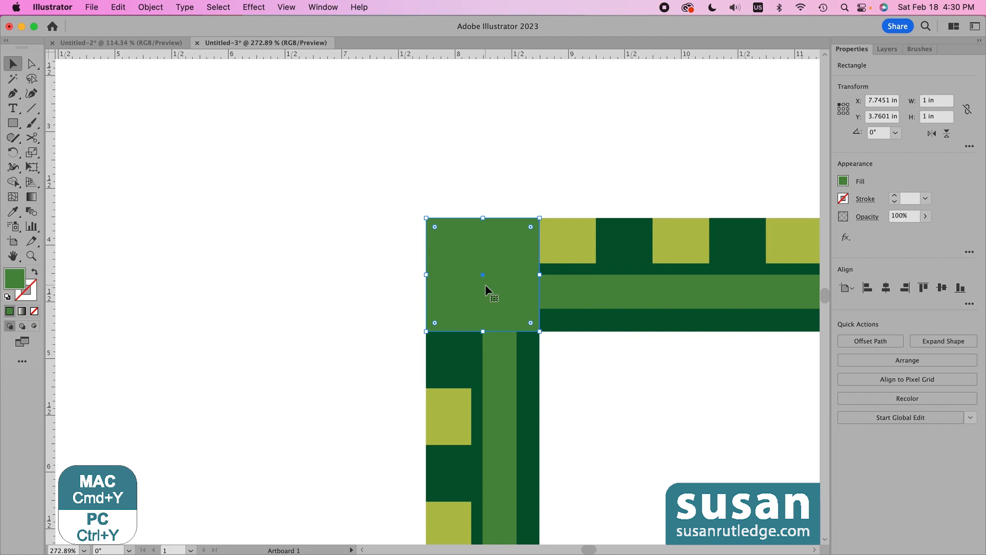
key(super+y)
click(568, 355)
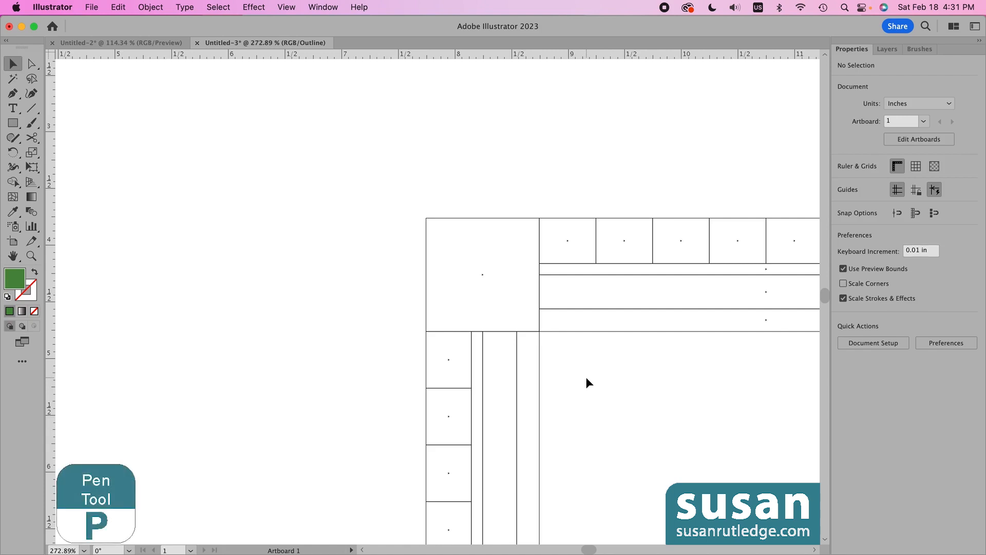
key(p)
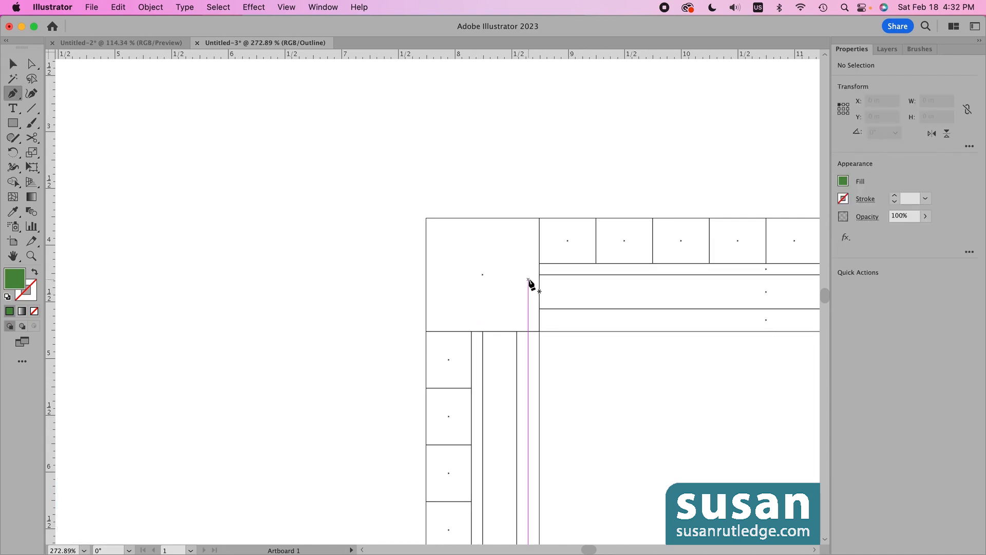
click(472, 332)
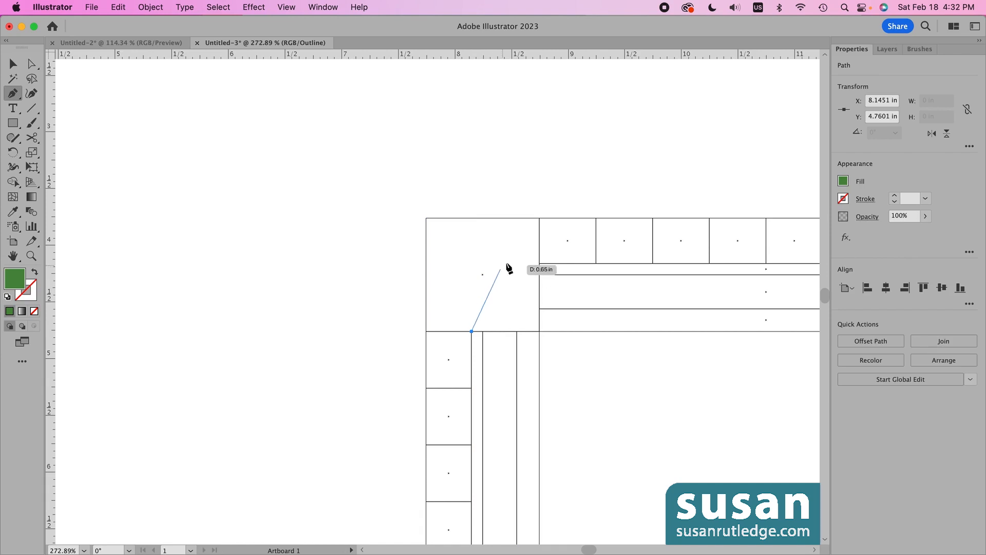
shift+click(539, 263)
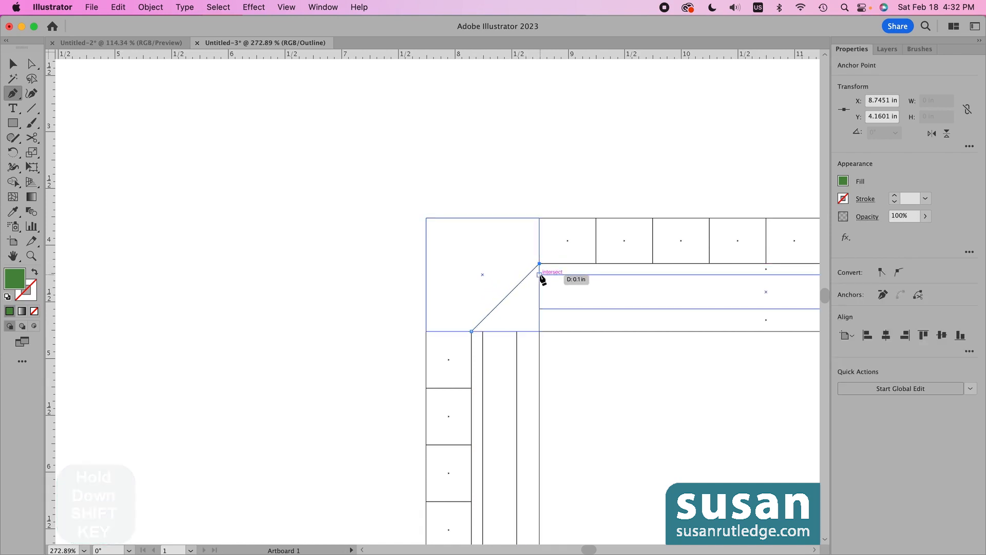
click(539, 275)
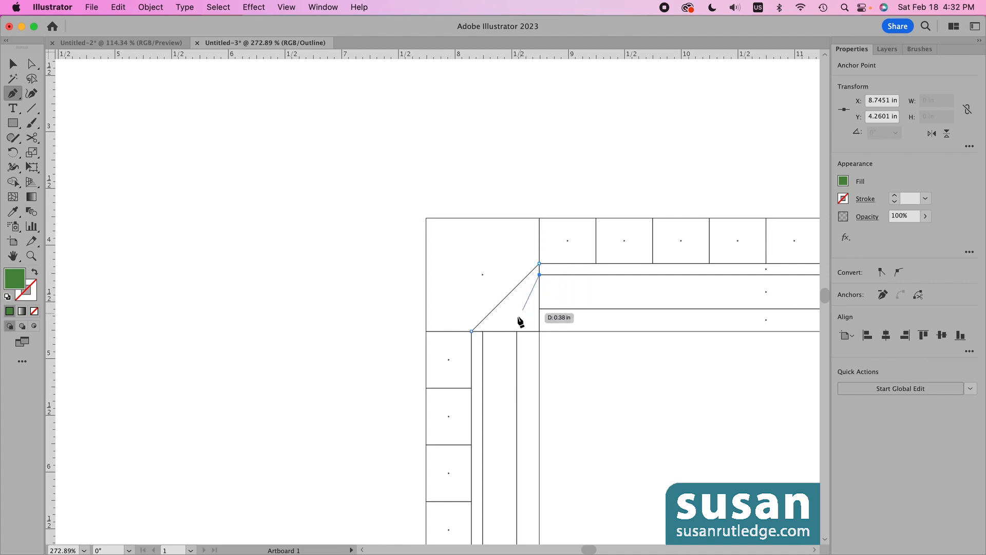
shift+click(483, 332)
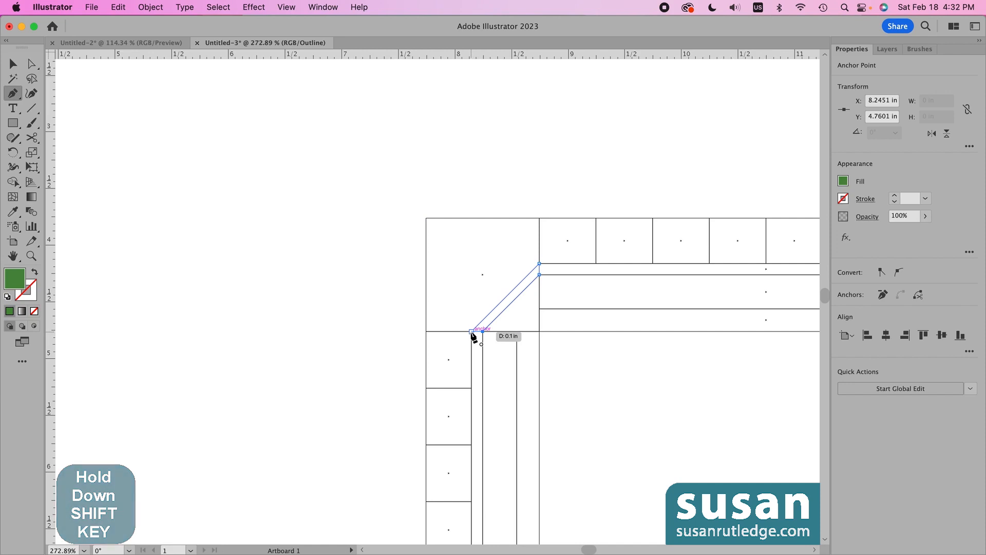
click(471, 332)
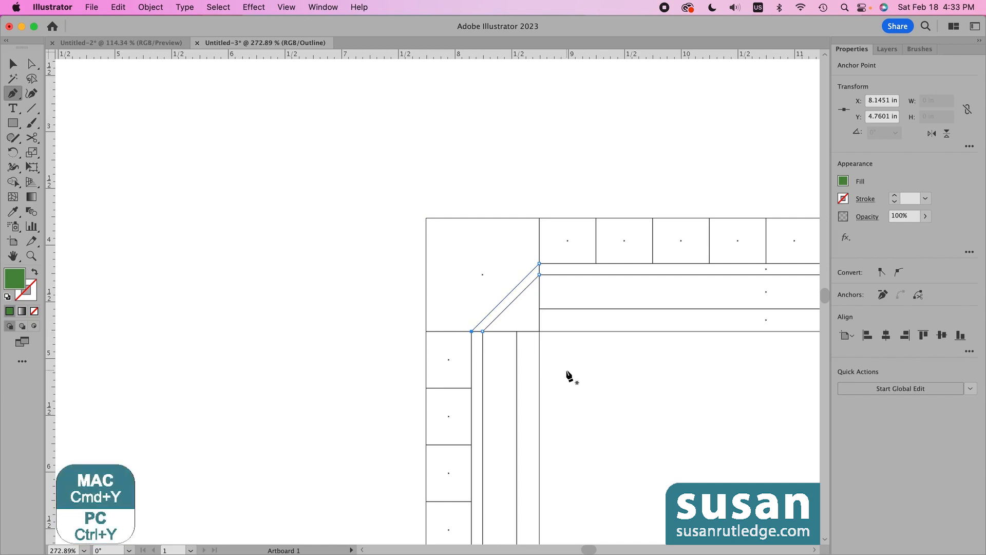
key(super+y)
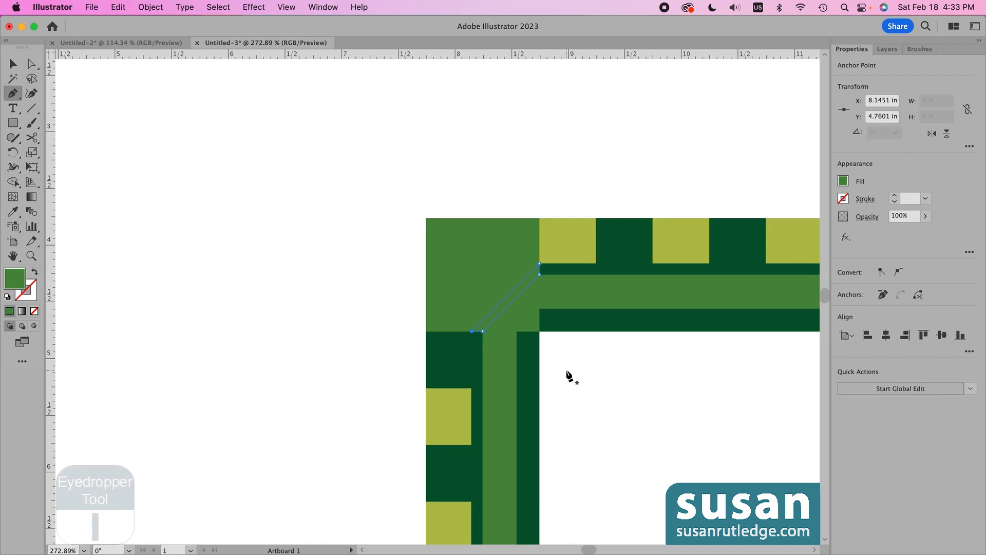
- Fill the diagonal band in the corner square with the dark green sampled from the horizontal tile's narrow stripe, and deselect it
key(i)
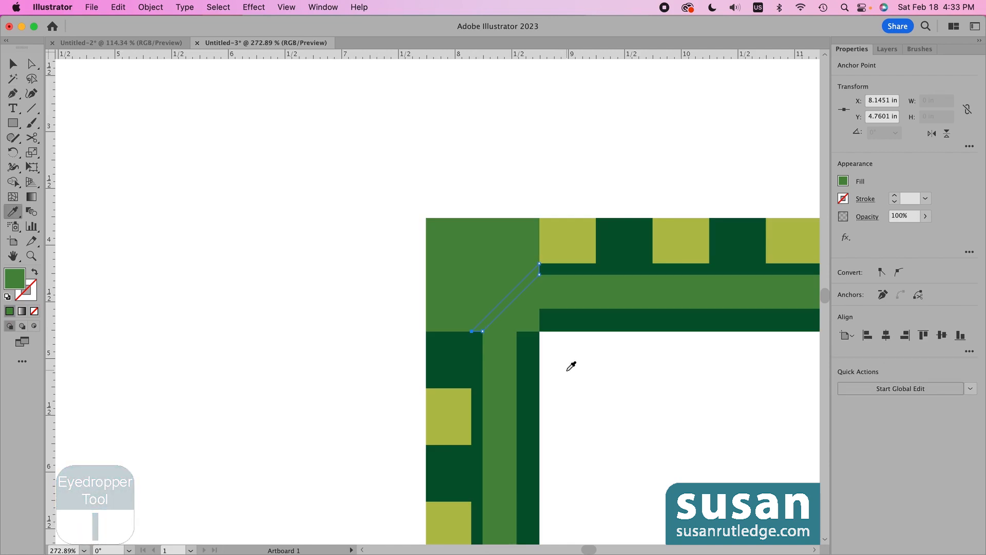
super+click(637, 268)
click(635, 265)
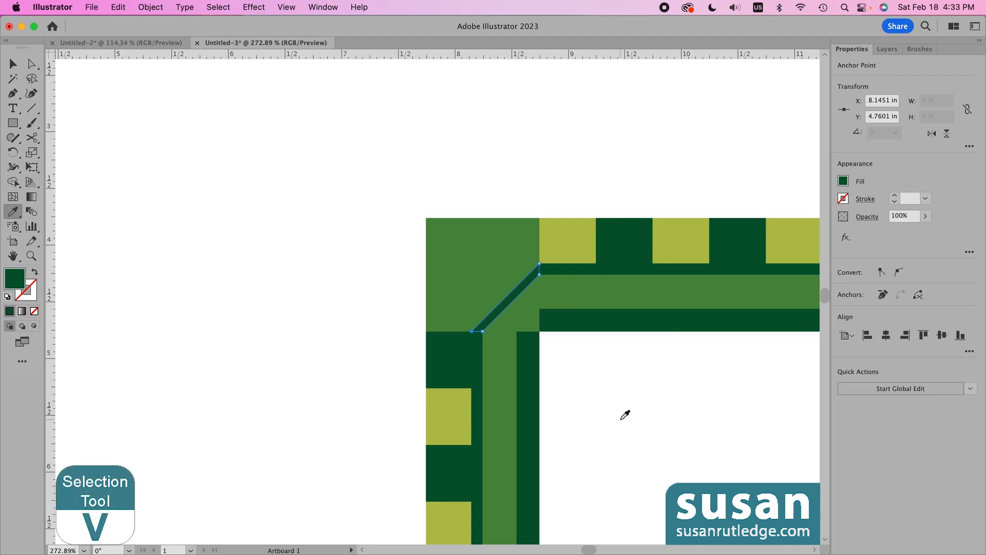
key(v)
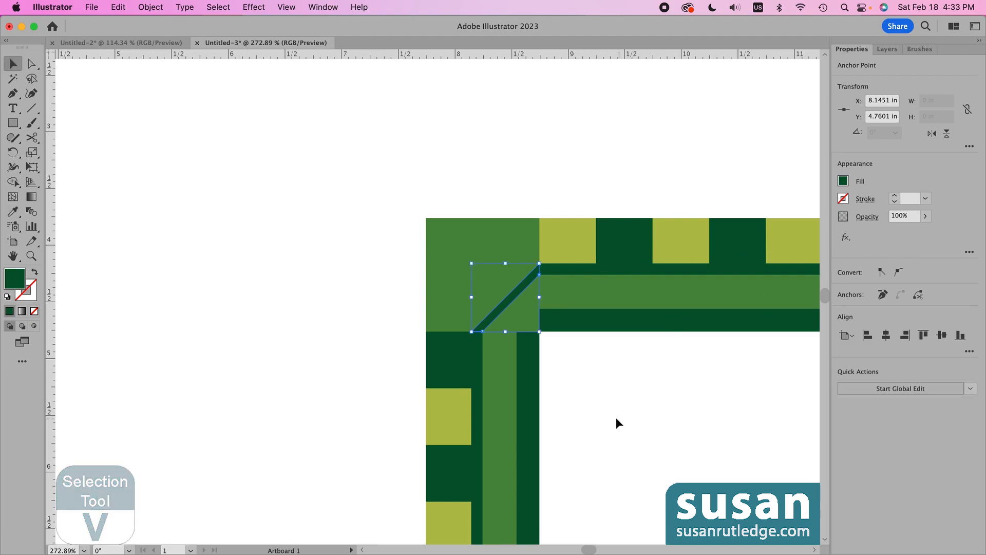
click(564, 358)
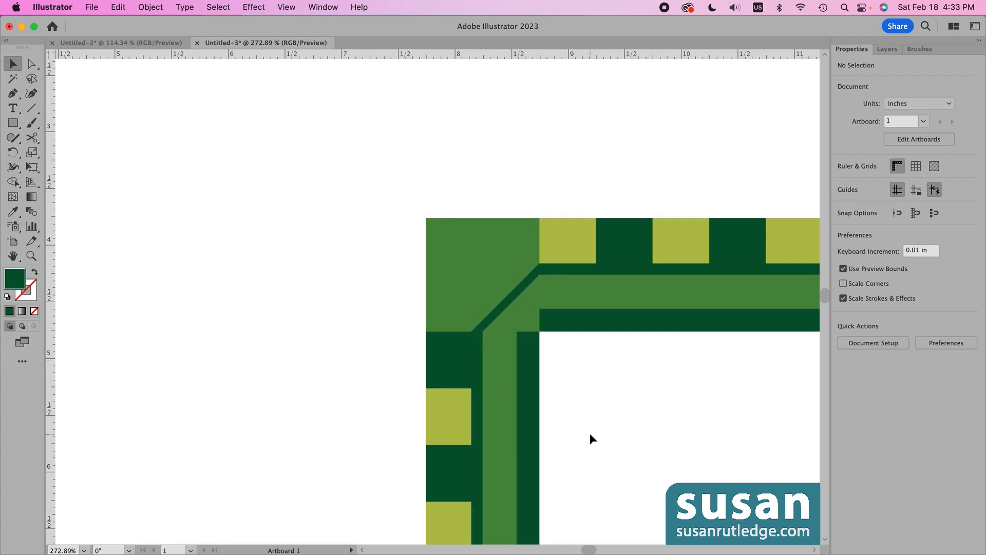
- Split the green corner square and its dark diagonal band into separate pieces with Pathfinder Divide
drag(394, 256, 519, 310)
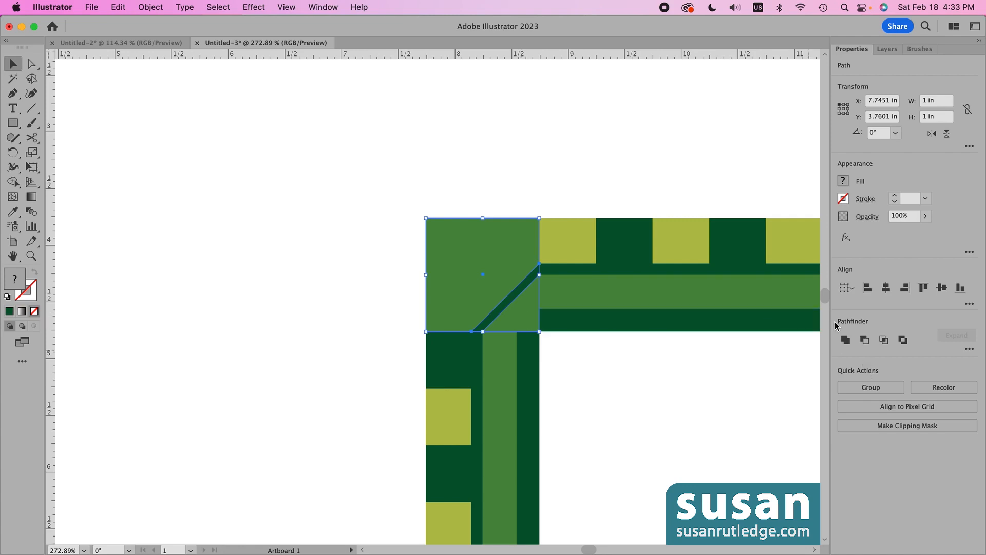
click(968, 350)
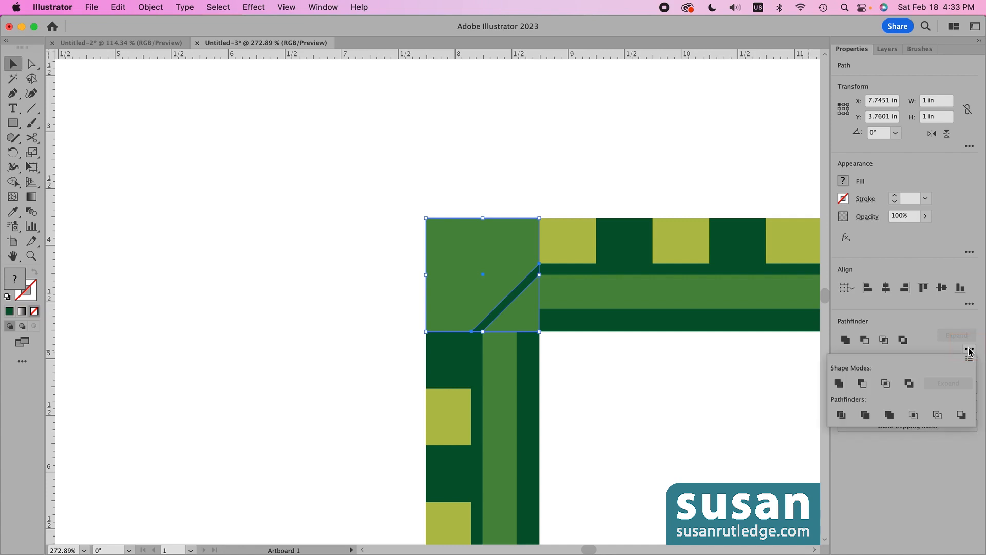
click(841, 416)
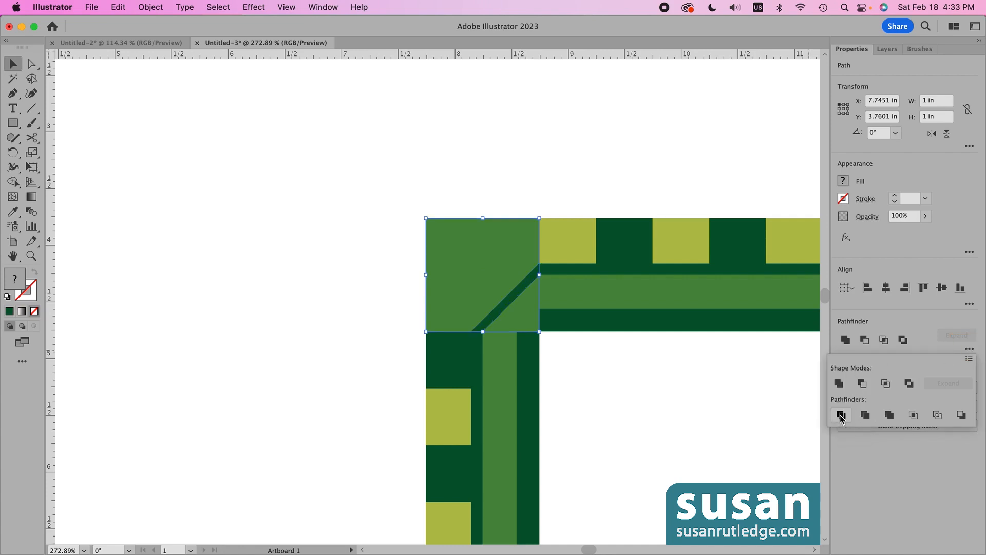
click(557, 345)
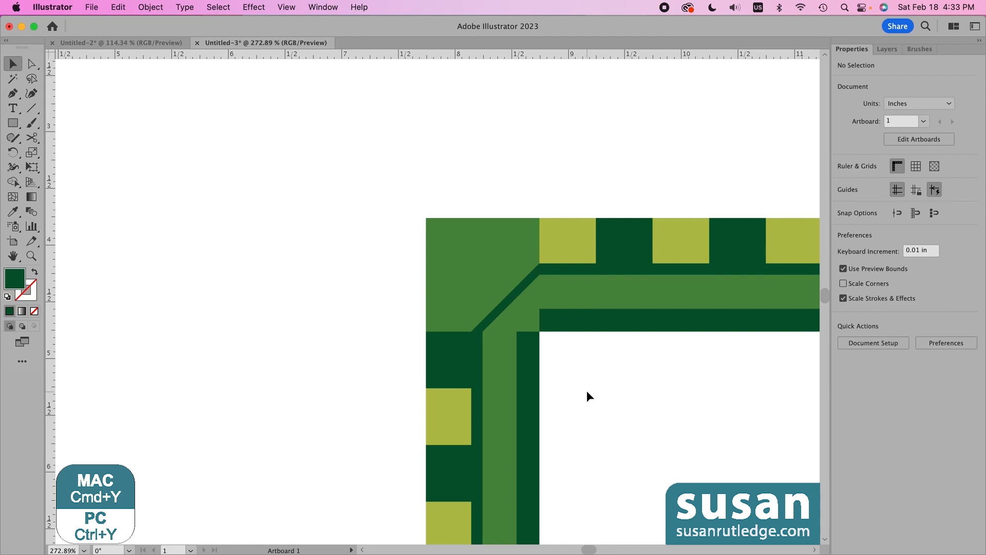
- In outline view, draw a closed dark green triangle in the square's inner corner with the Pen tool, joining the tiles' inner stripes, and return to preview
key(super+y)
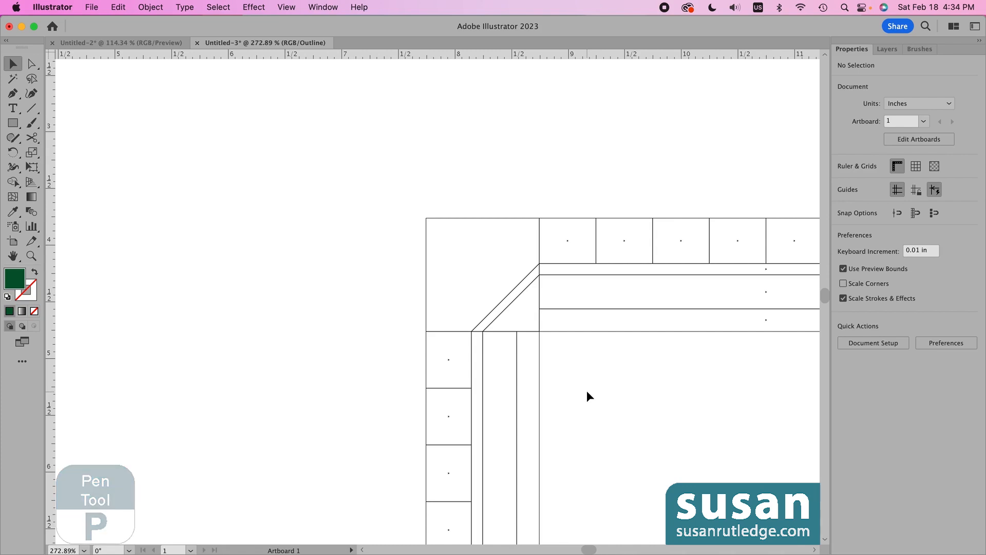
key(p)
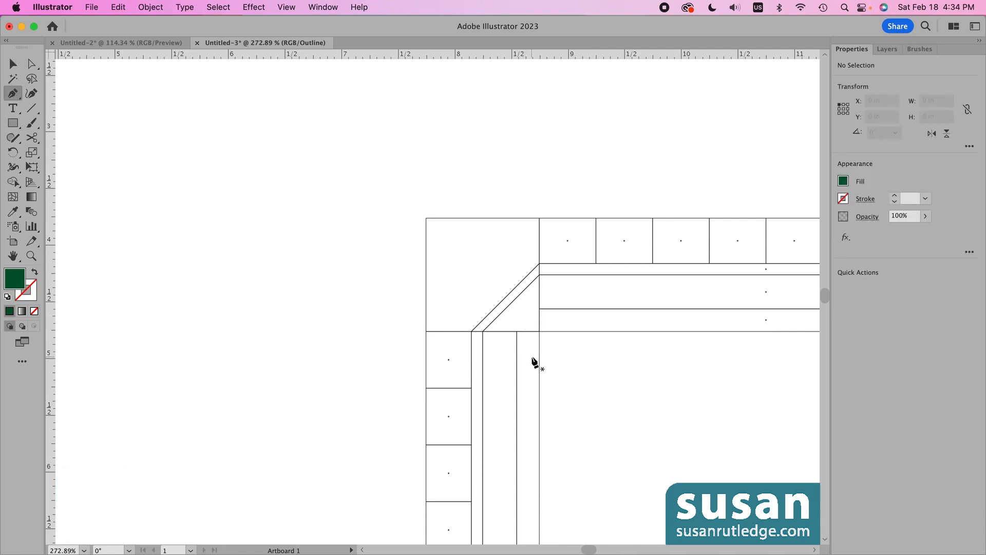
click(516, 331)
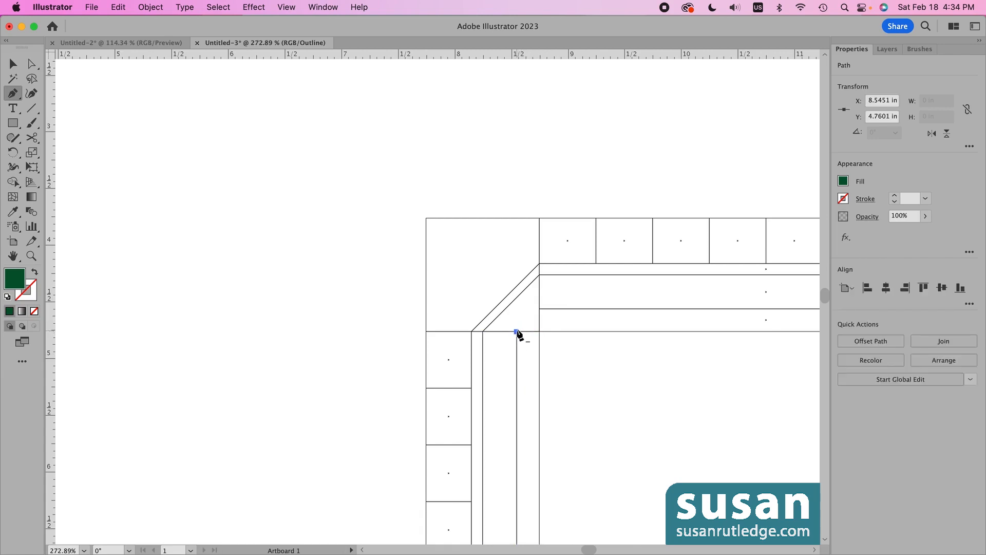
click(539, 309)
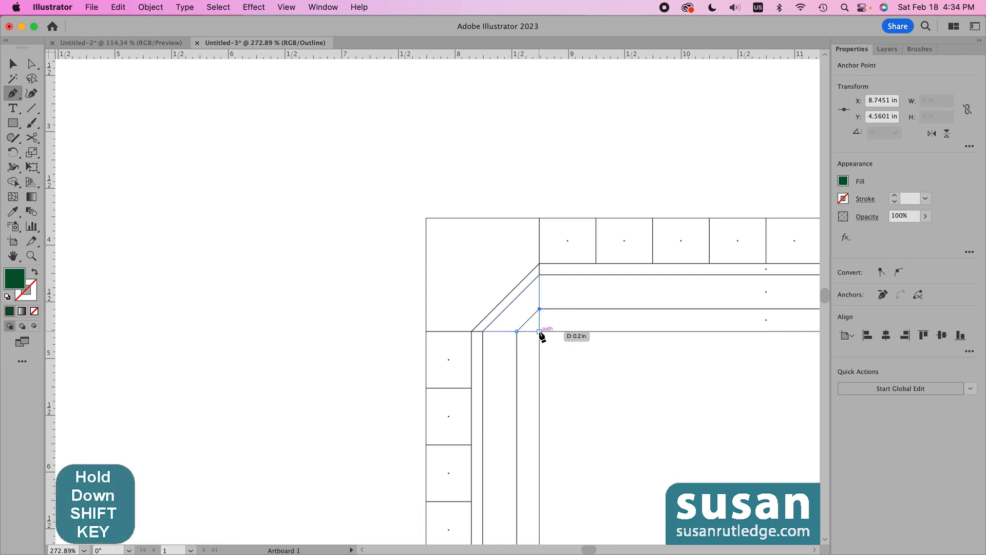
click(540, 331)
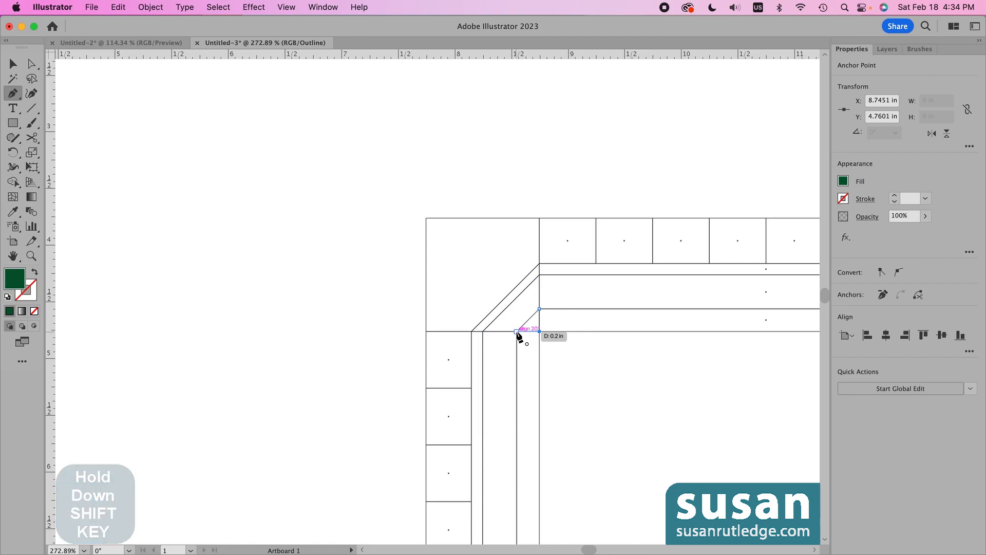
click(516, 332)
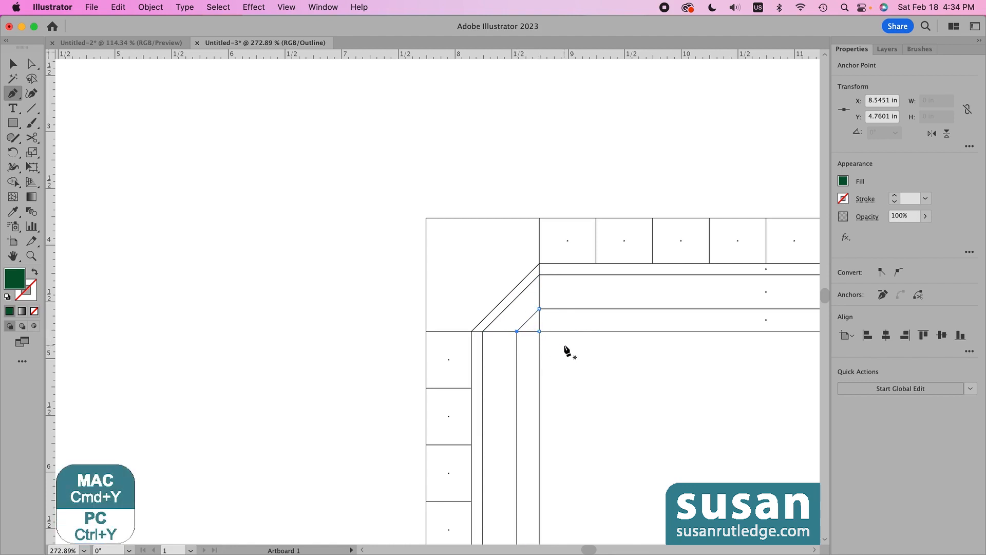
key(cmd+y)
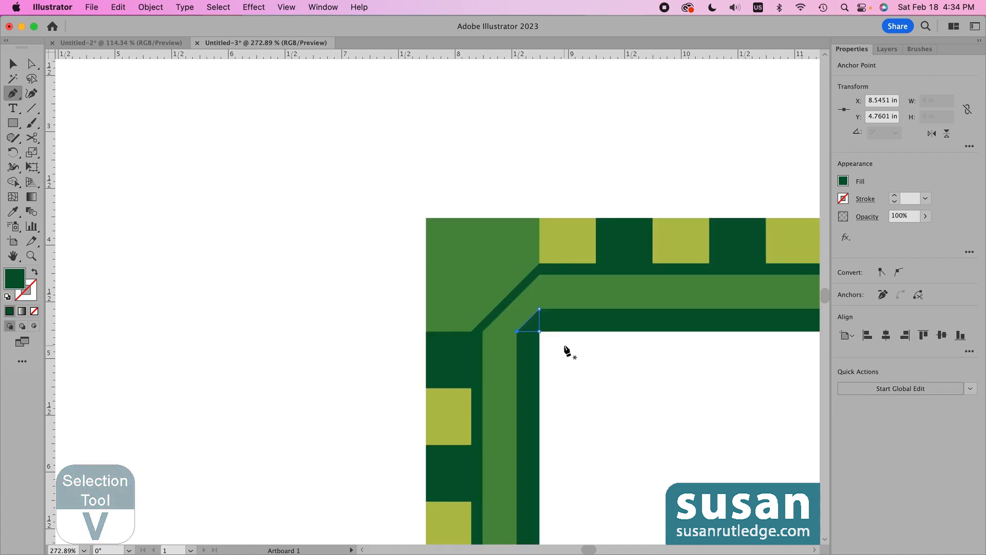
key(v)
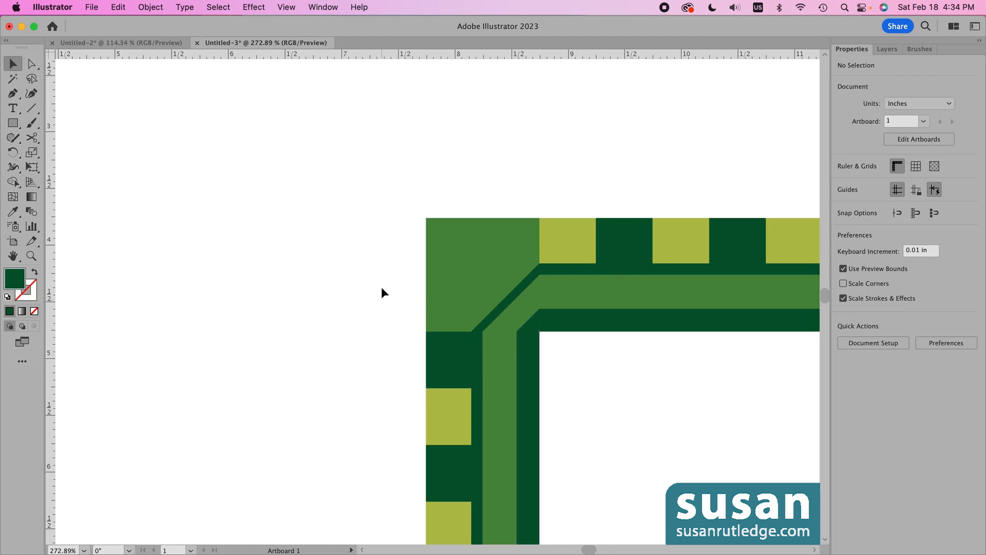
- Divide all the corner square artwork again with Pathfinder so the dark inner triangle is cut into it
drag(405, 269, 536, 328)
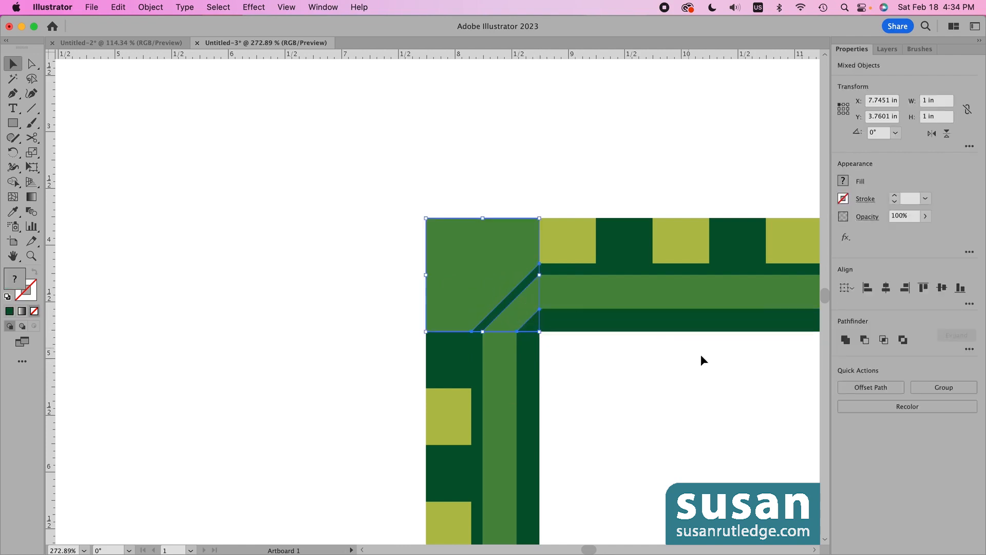
click(968, 351)
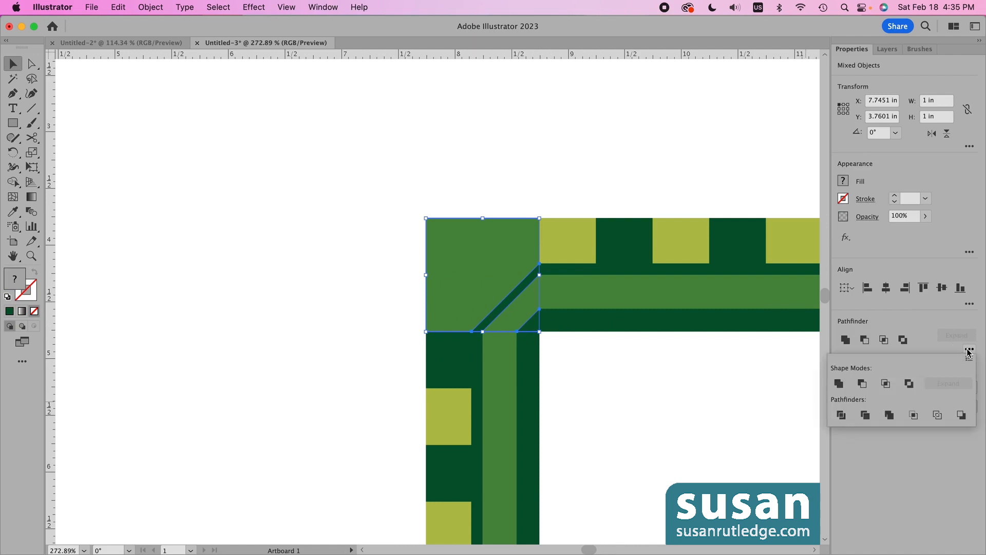
click(841, 415)
click(553, 344)
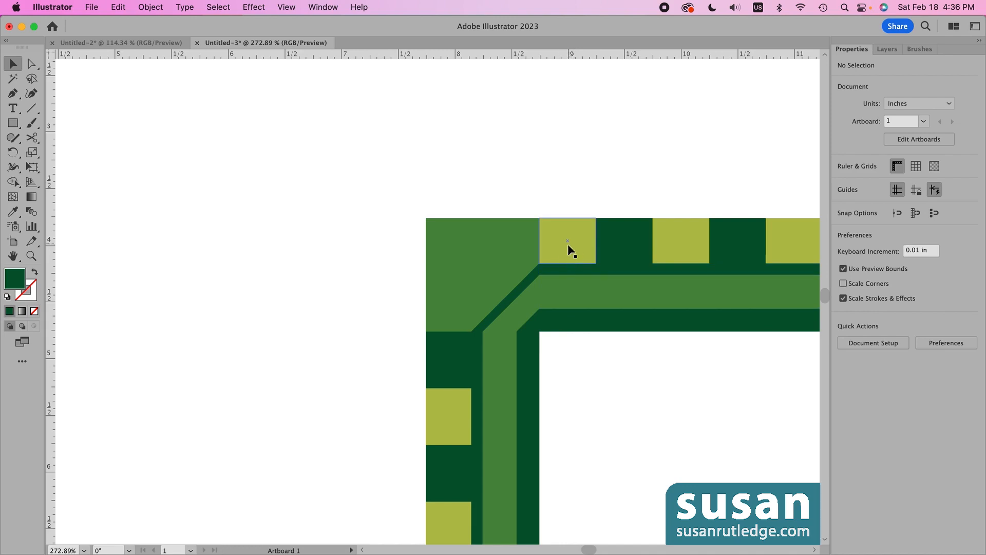
- Create a rectangle 0.2 in wide and 2 in high, and fill it with the light yellow-green sampled from a border square
key(m)
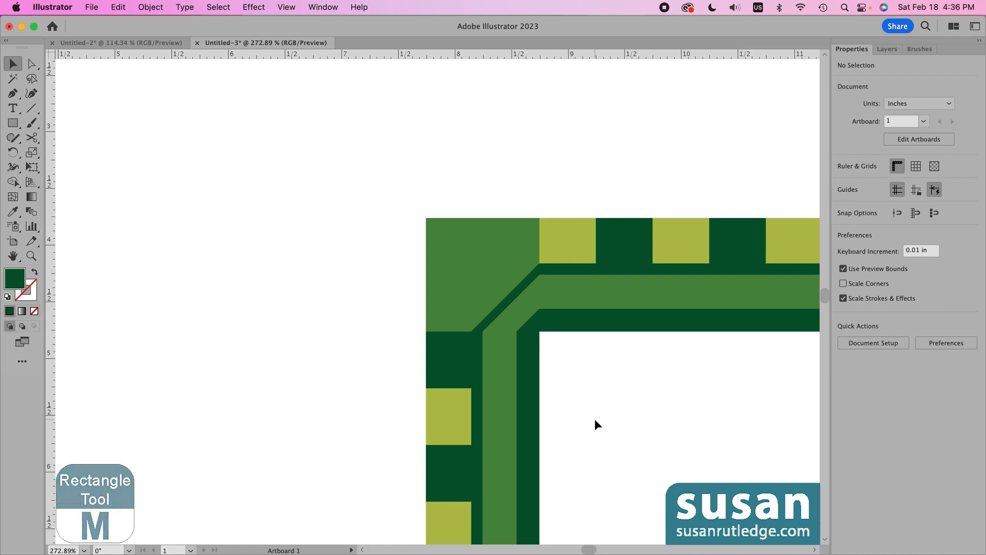
key(m)
click(579, 362)
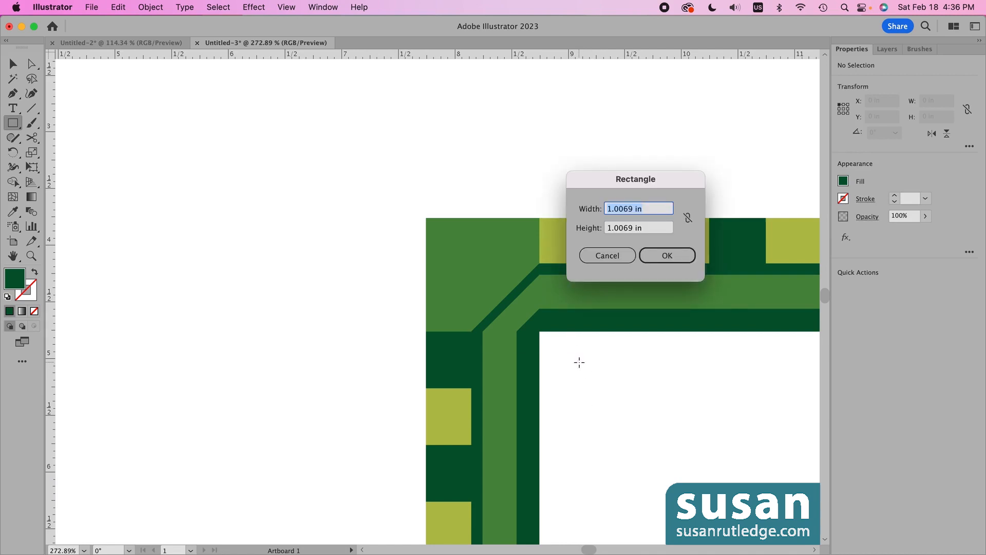
text(.2)
key(Tab)
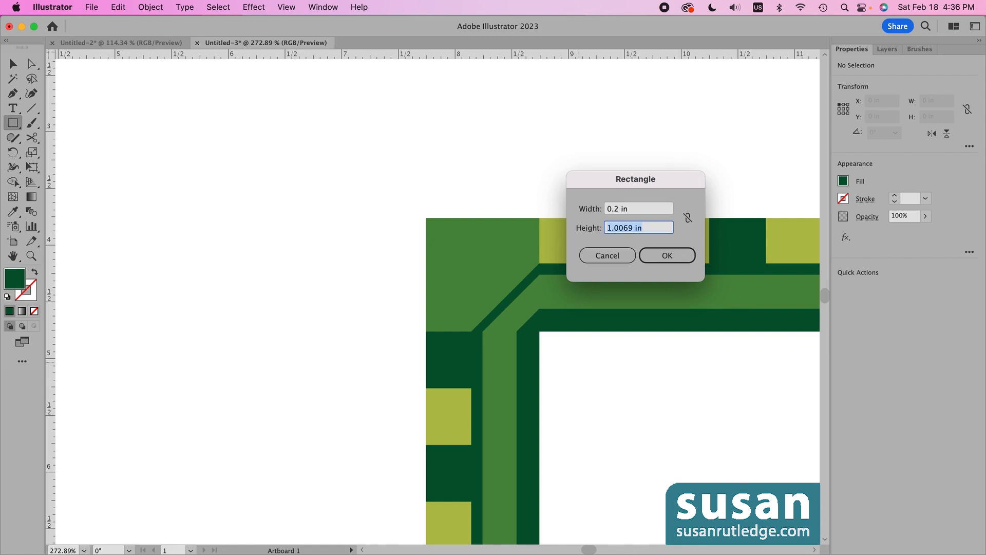
text(2)
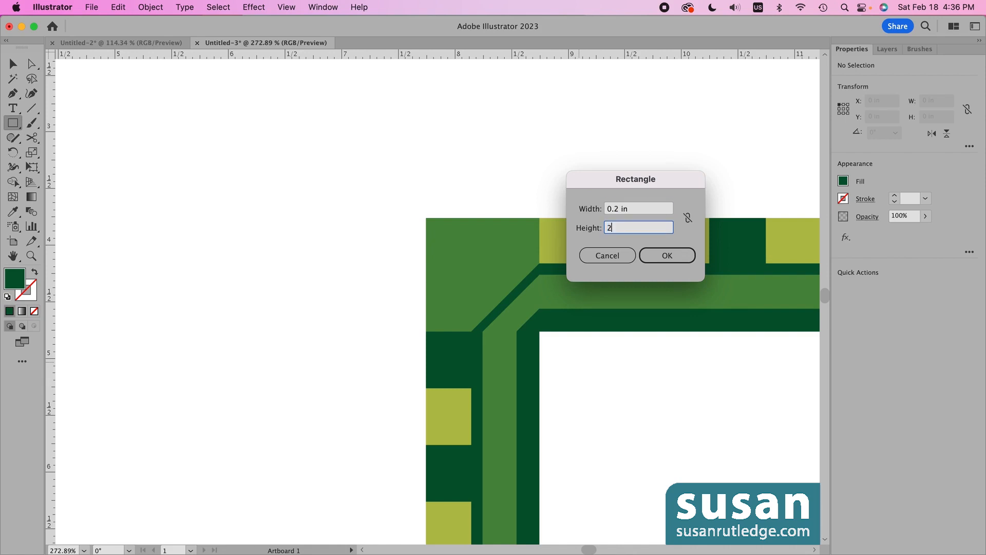
click(667, 257)
key(i)
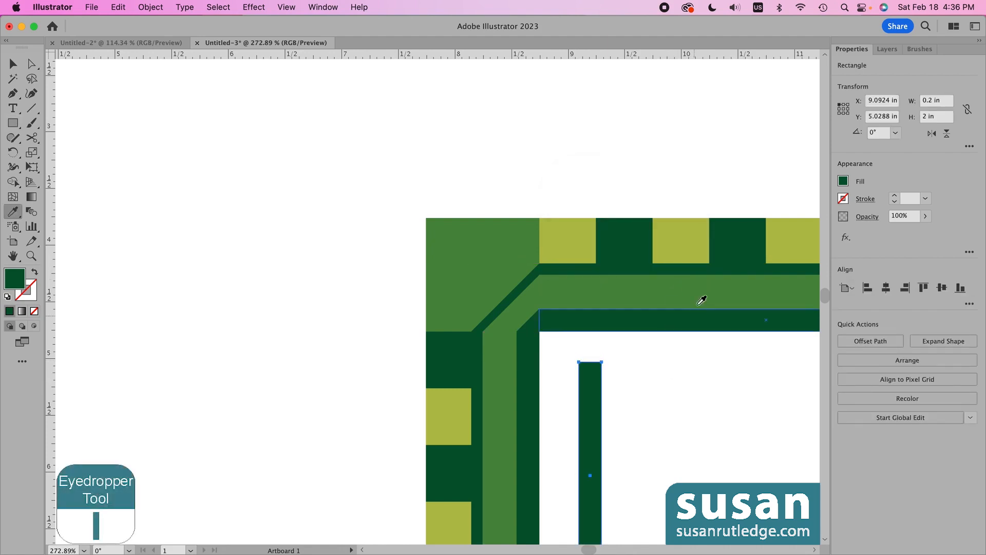
click(694, 231)
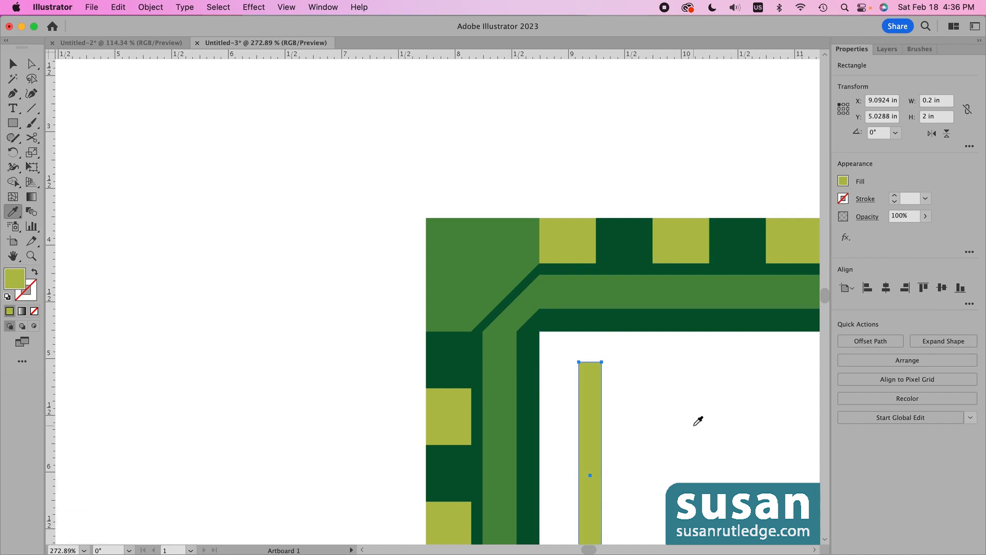
- Rotate the yellow-green bar 45° and place it diagonally across the corner square, checking its alignment with the outer and inner corners in outline view
key(r)
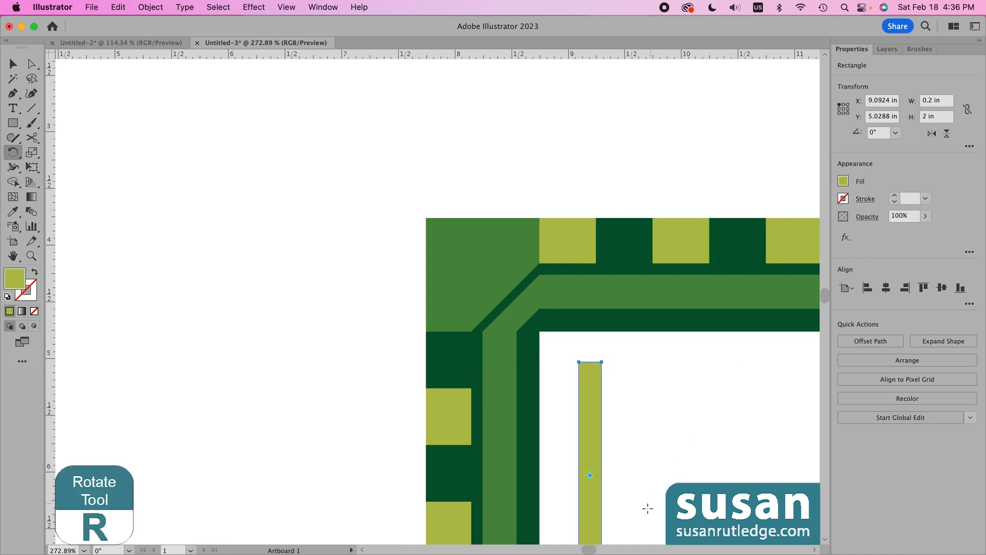
drag(589, 520, 628, 512)
key(v)
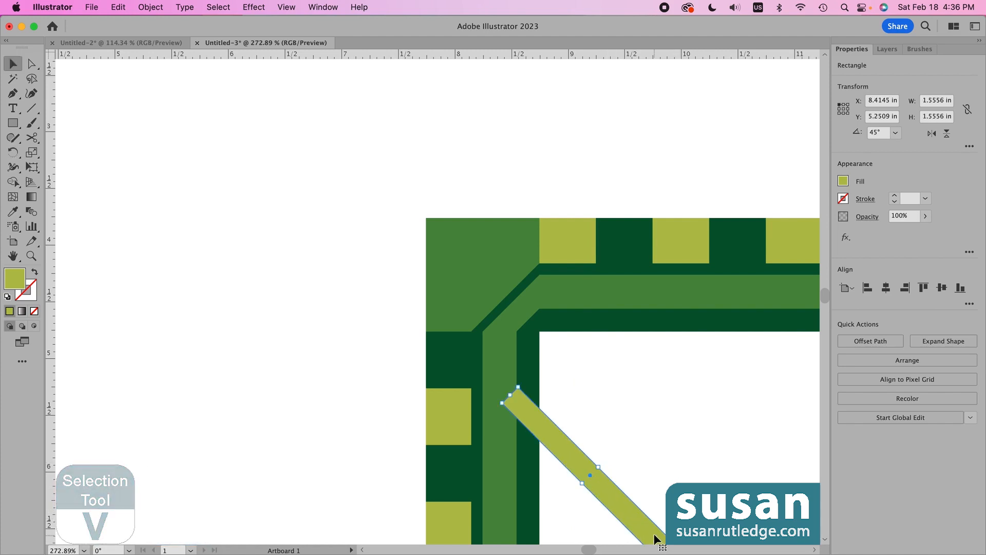
drag(648, 528, 545, 337)
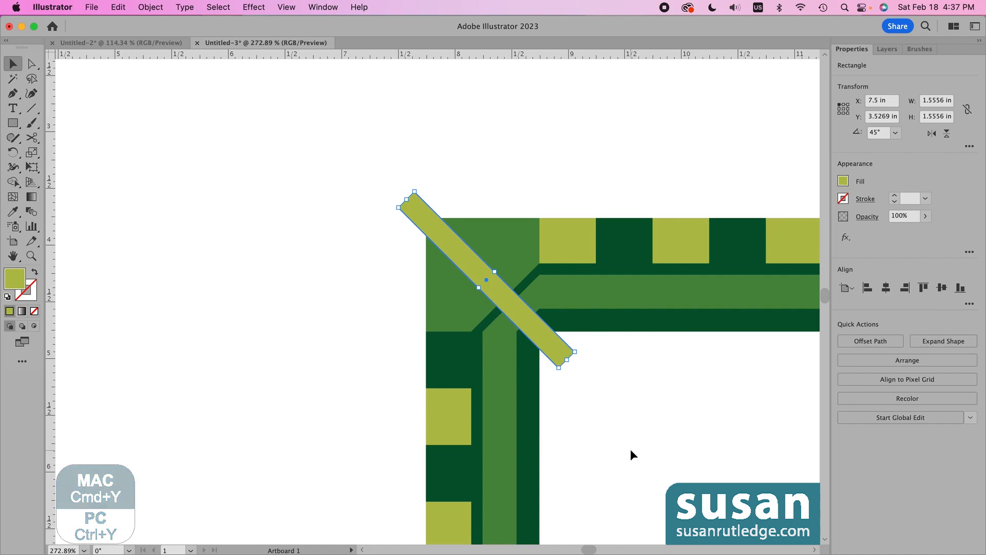
key(cmd+y)
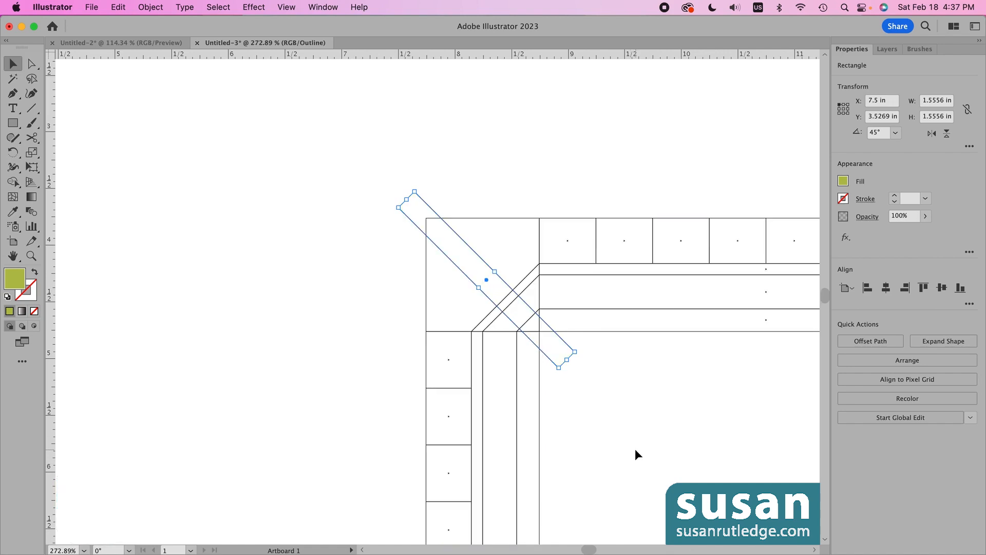
drag(559, 349, 547, 356)
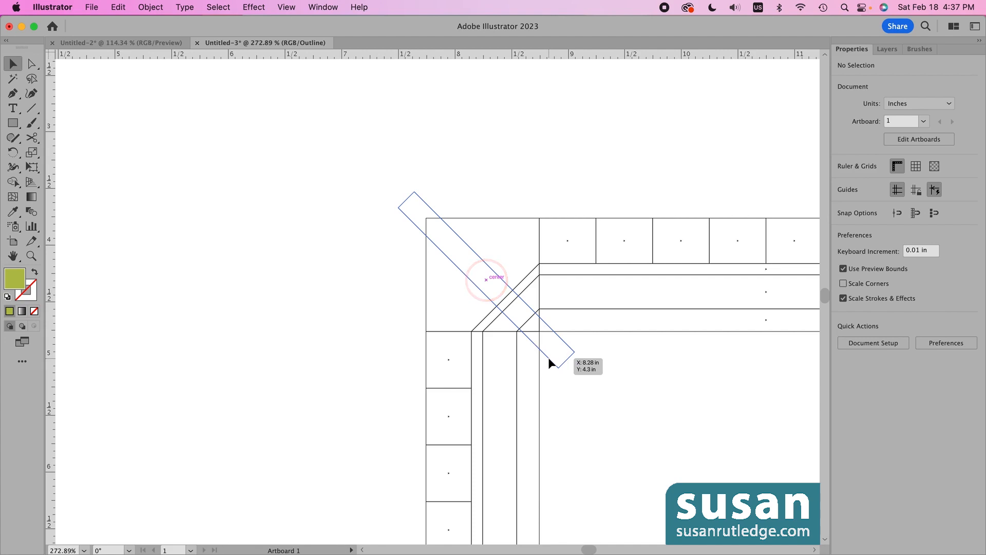
click(557, 362)
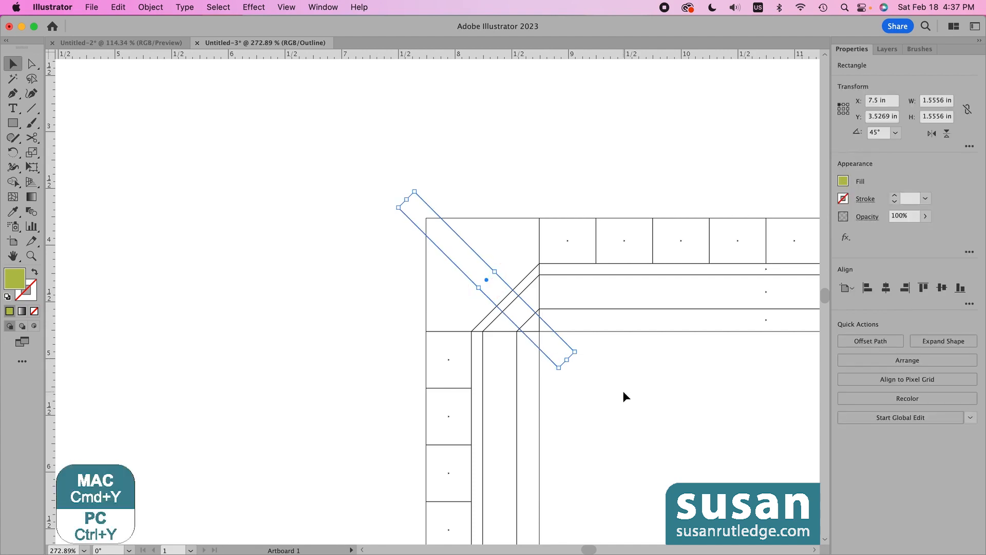
key(super+y)
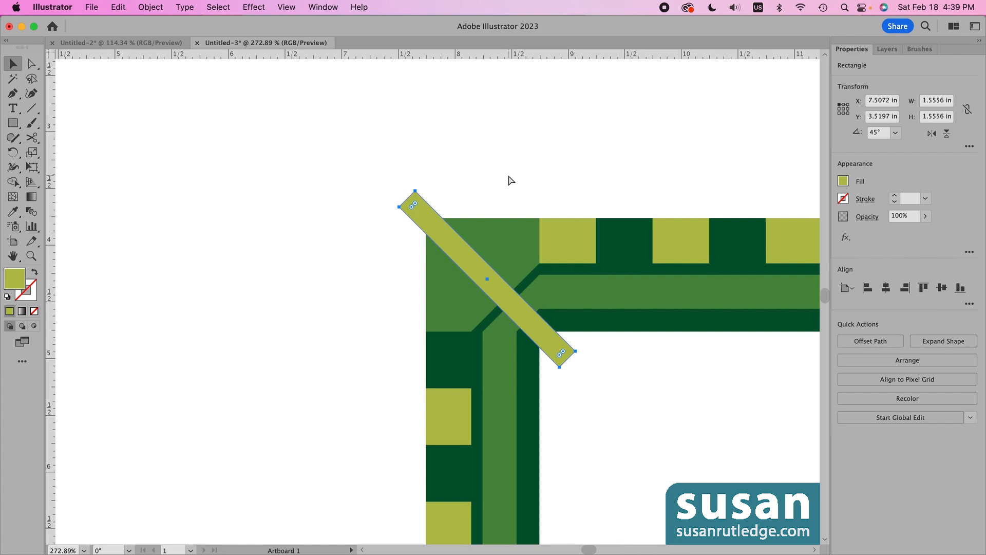
- Move the corner square and its diagonal bar away from the side tiles, and trim both overhanging bar ends with Shape Builder
click(448, 153)
drag(362, 160, 291, 254)
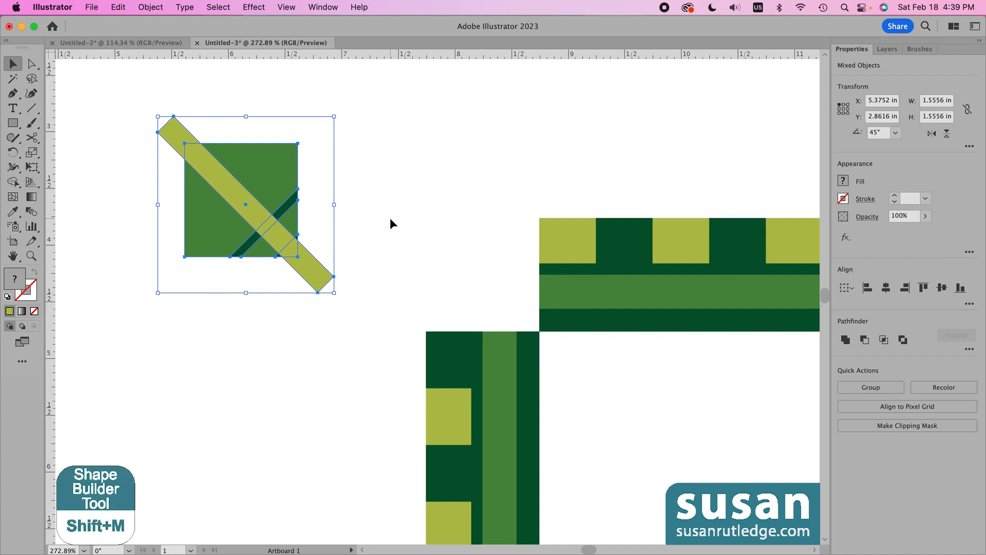
key(shift+m)
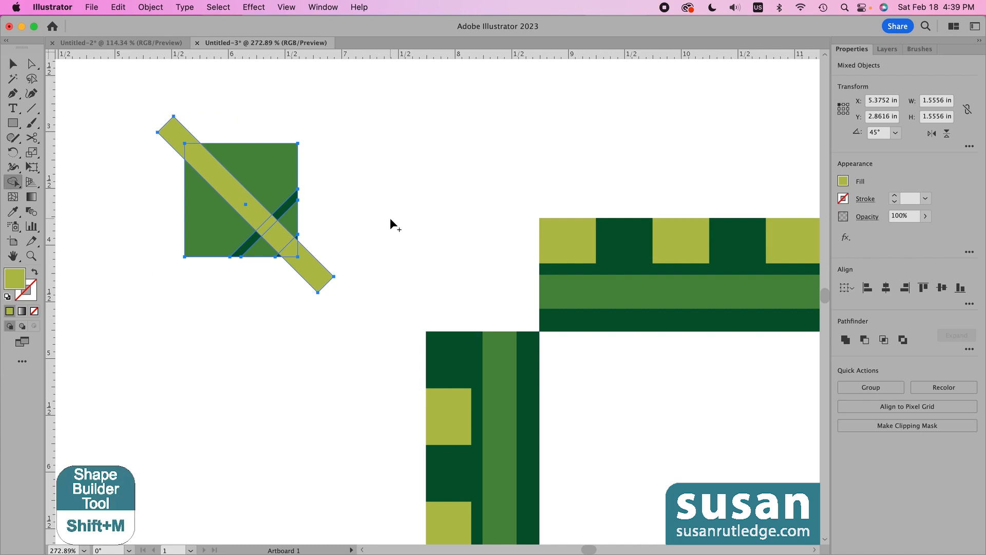
alt+click(314, 276)
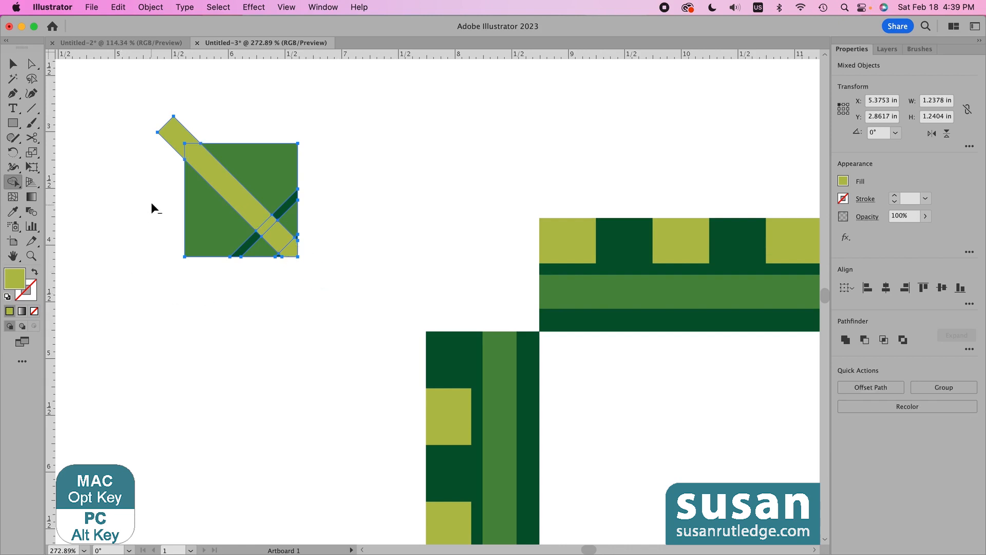
alt+click(165, 154)
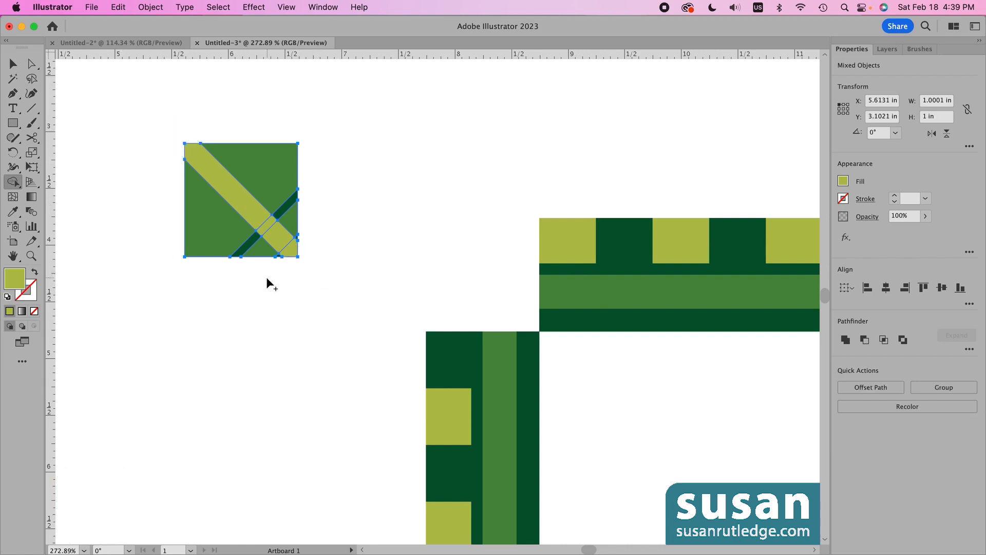
- Divide the corner square artwork with Pathfinder so the bar is cut along the stripes, and ungroup the pieces
key(v)
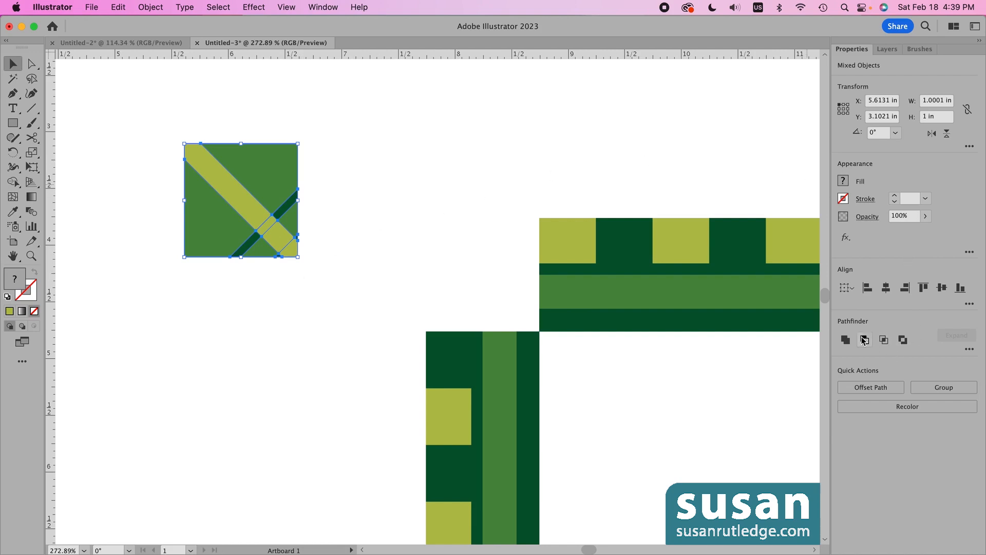
click(969, 350)
click(840, 414)
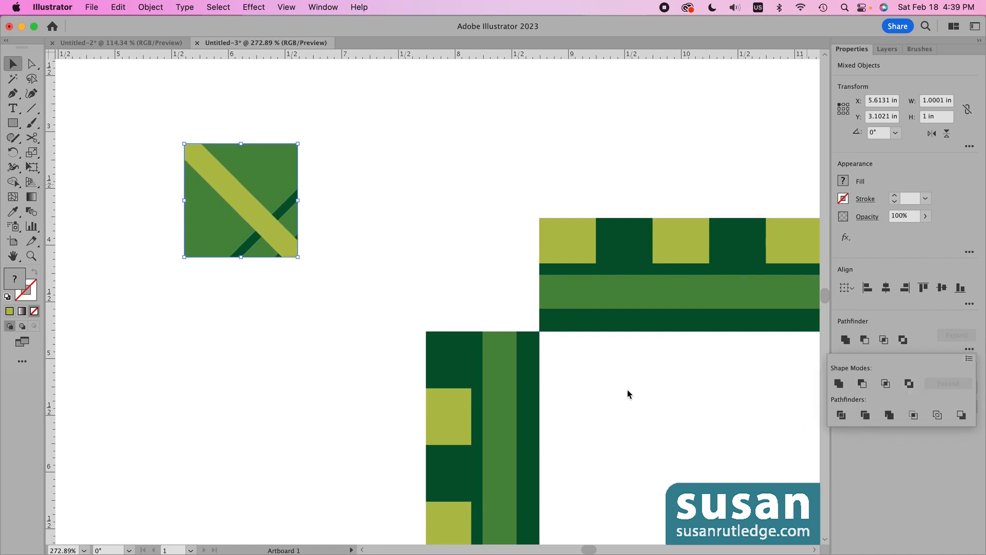
click(354, 204)
scroll(352, 203, left, 1)
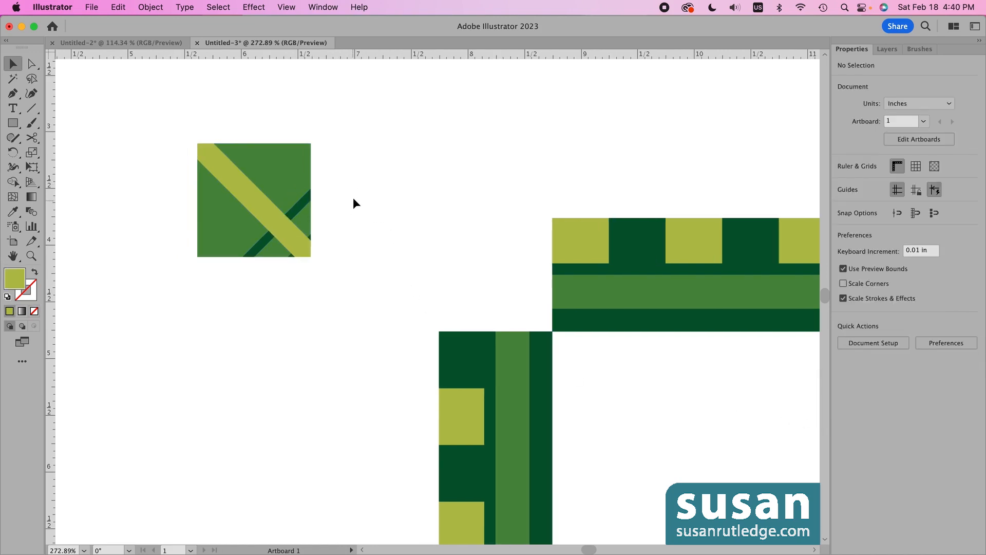
click(263, 208)
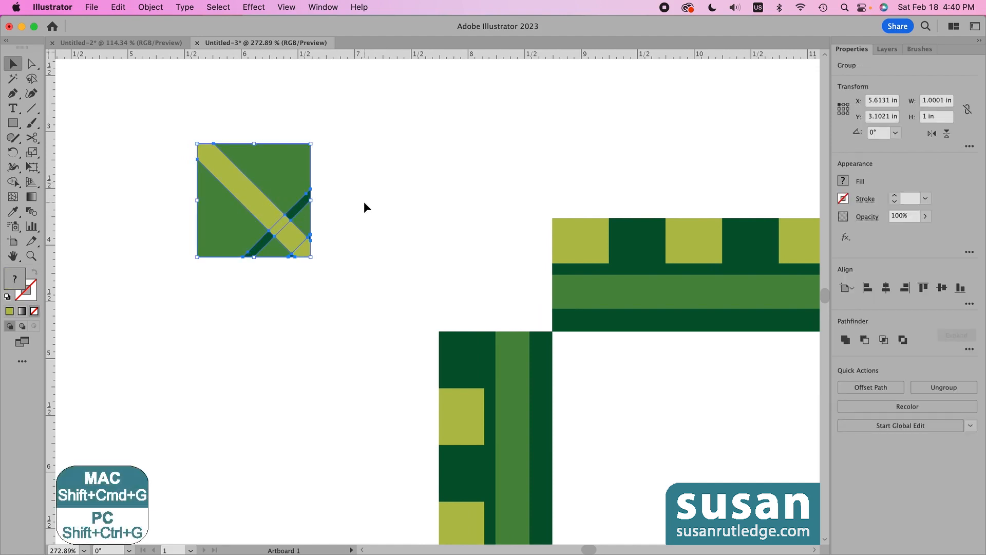
key(shift+super+g)
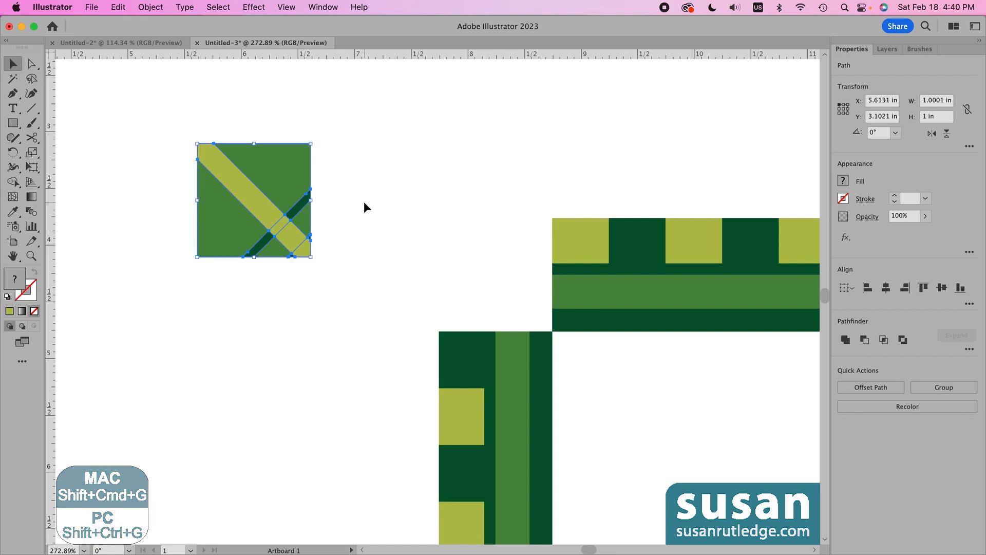
click(356, 200)
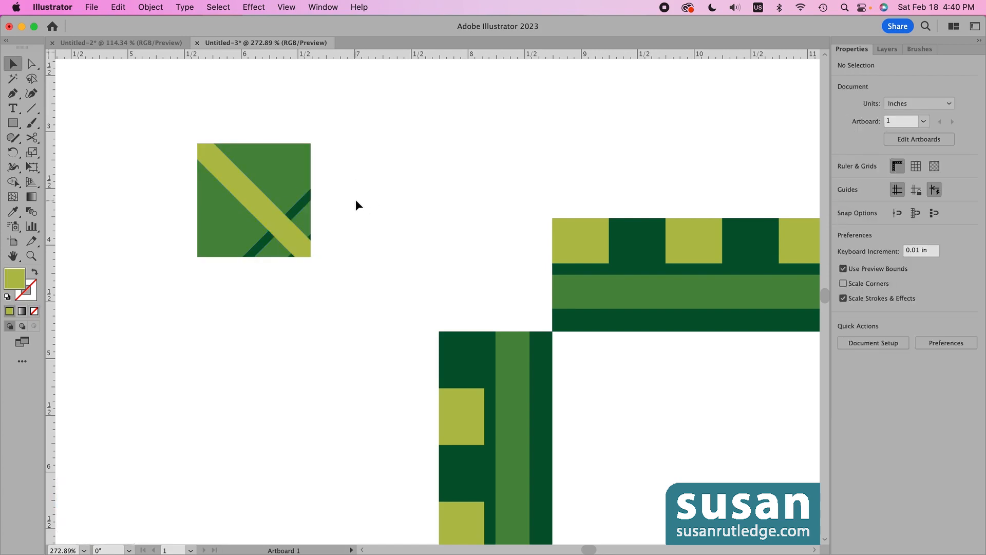
- Recolor the bar pieces by sampling dark green for the stripe crossing and inner corner, and medium green for the piece between them
click(282, 232)
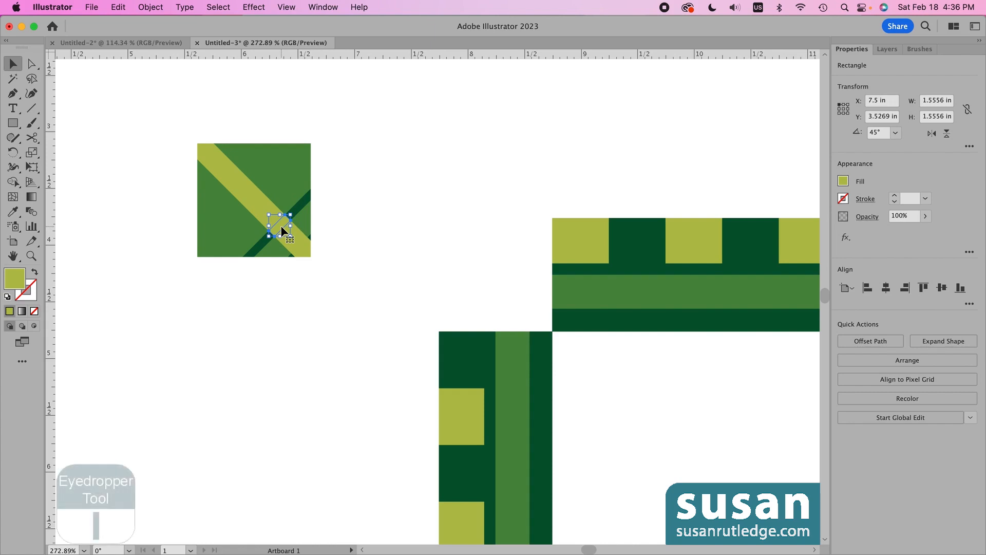
key(i)
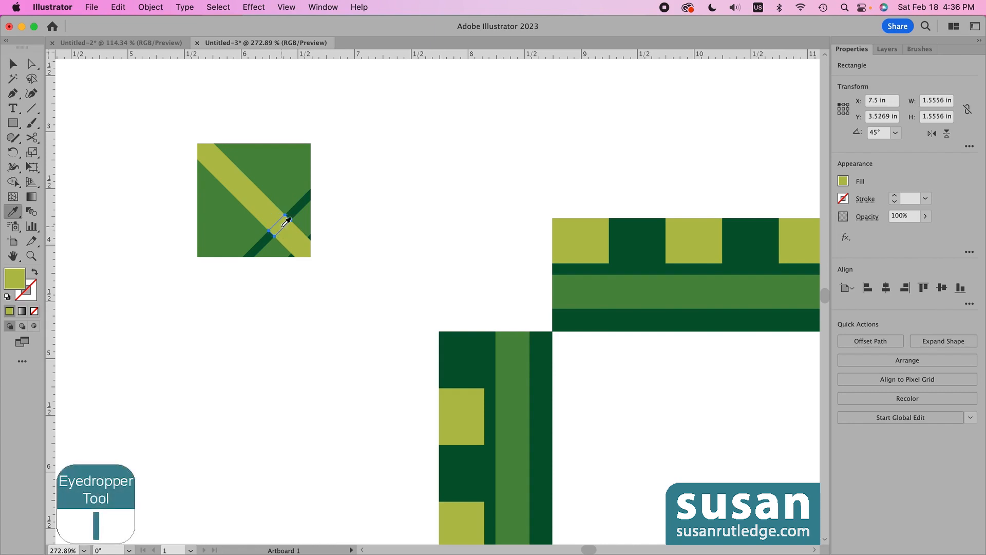
click(303, 205)
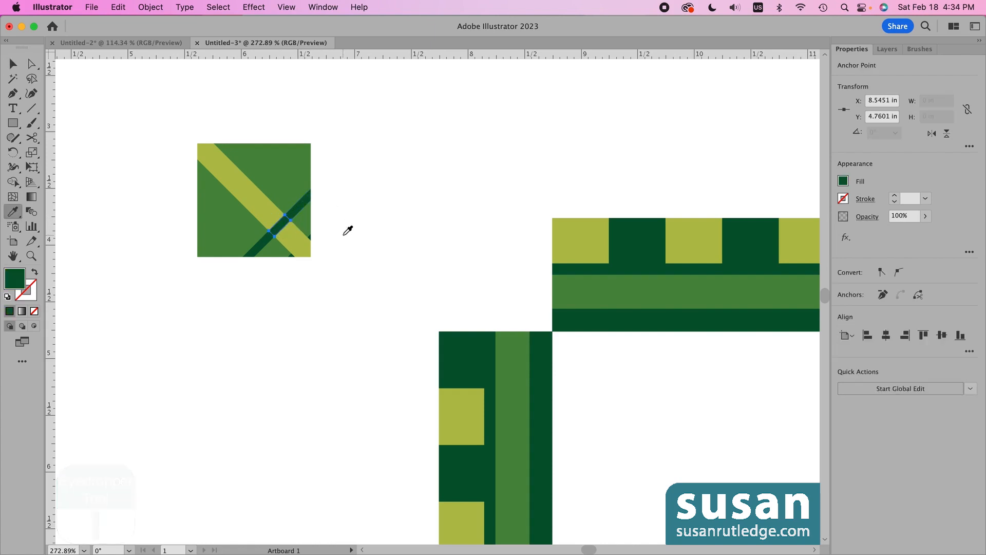
key(v)
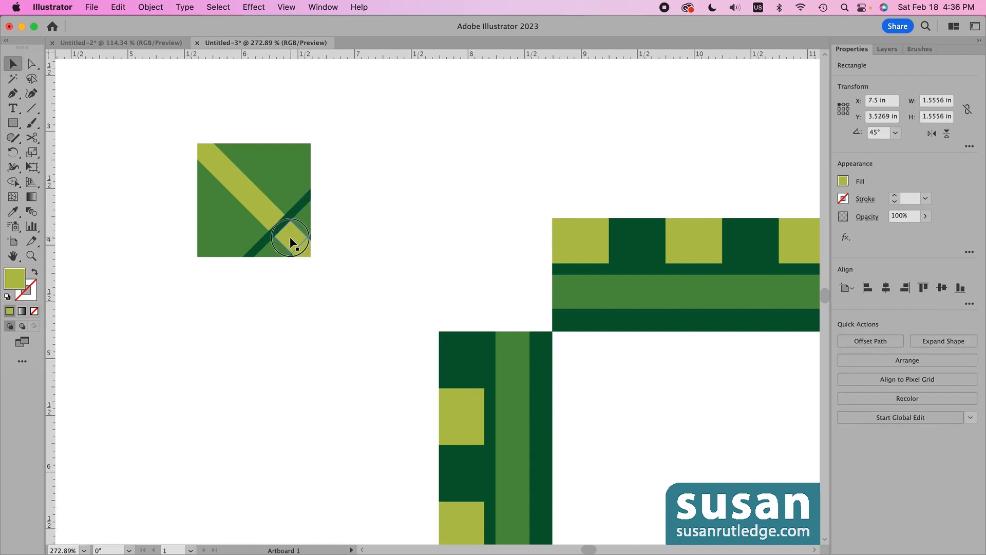
key(i)
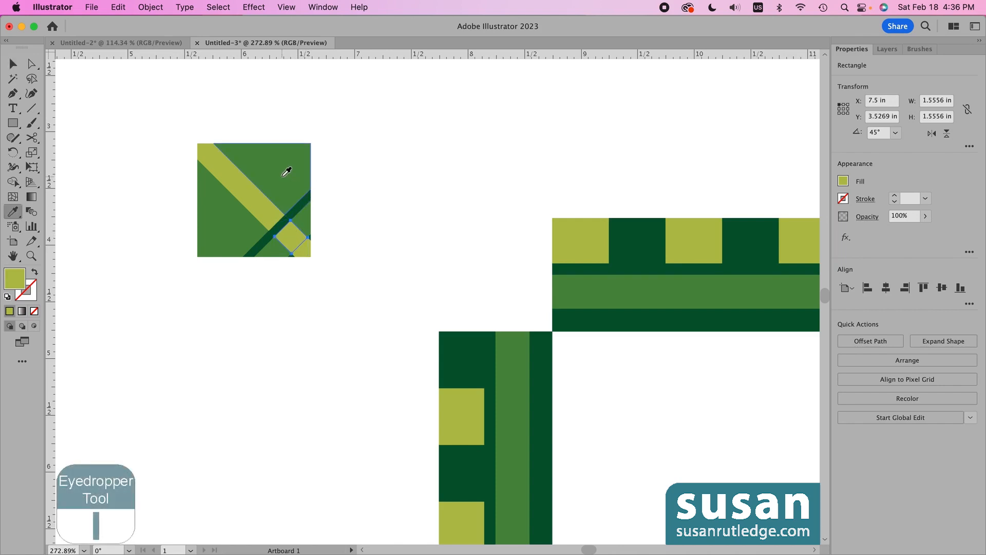
click(287, 169)
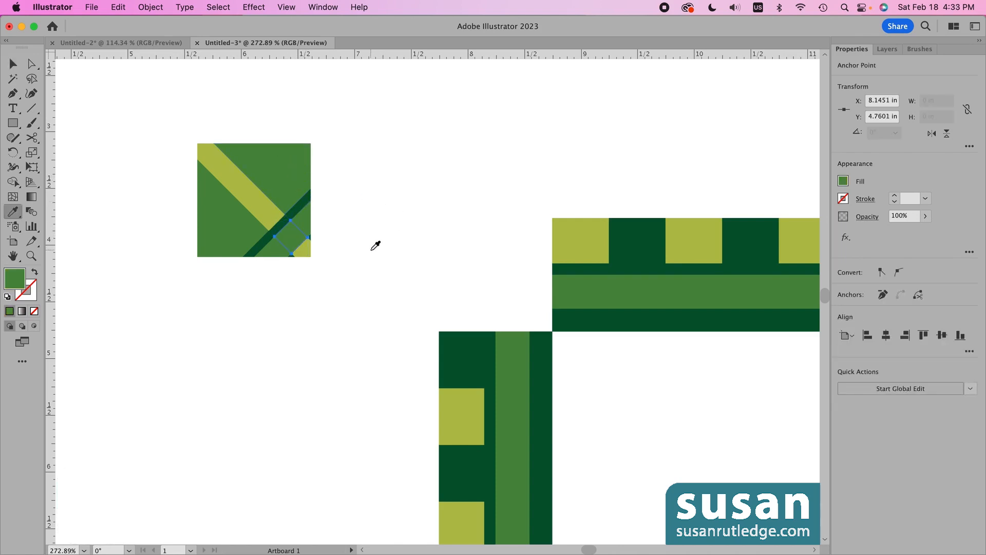
key(v)
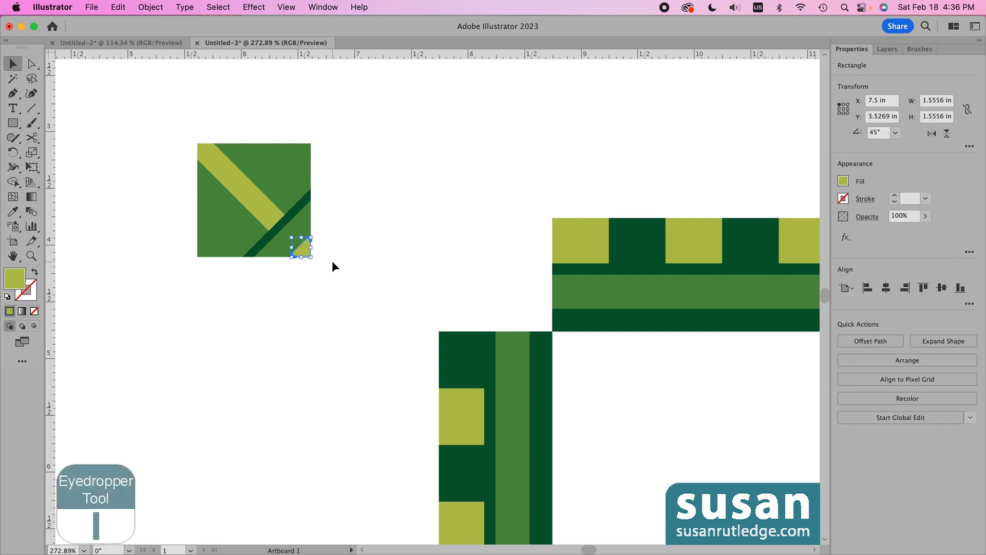
key(i)
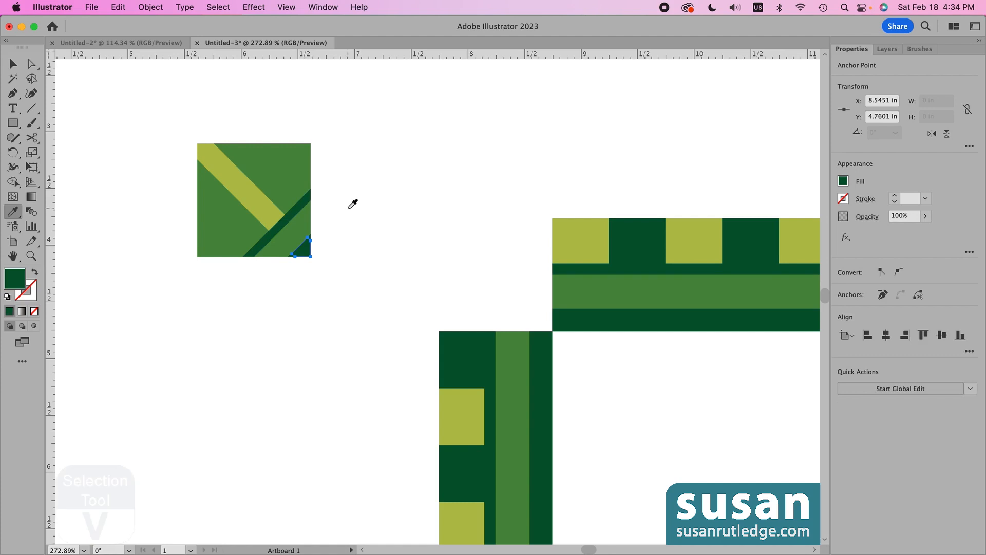
key(v)
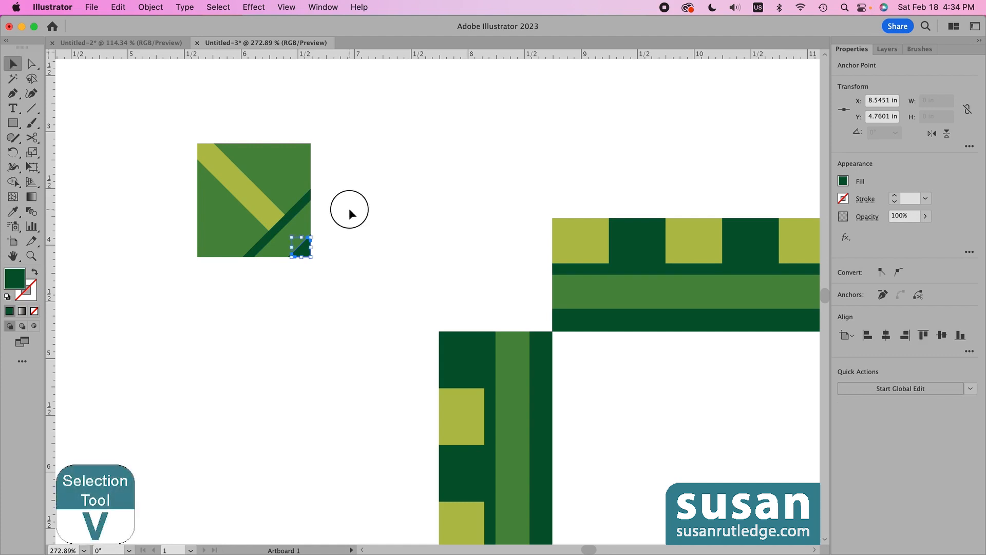
- Group all the recolored pieces of the corner square together
click(349, 208)
drag(180, 126, 367, 301)
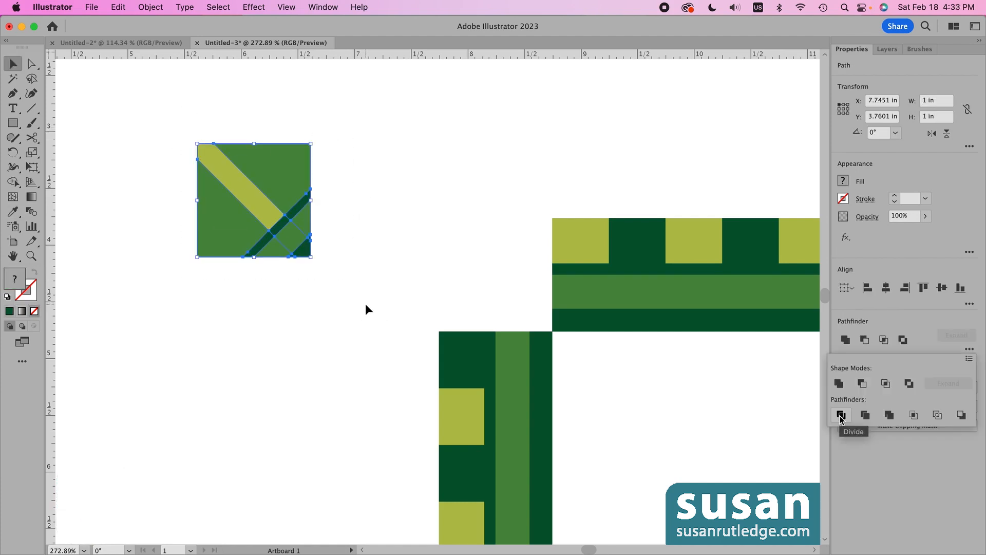
key(super+g)
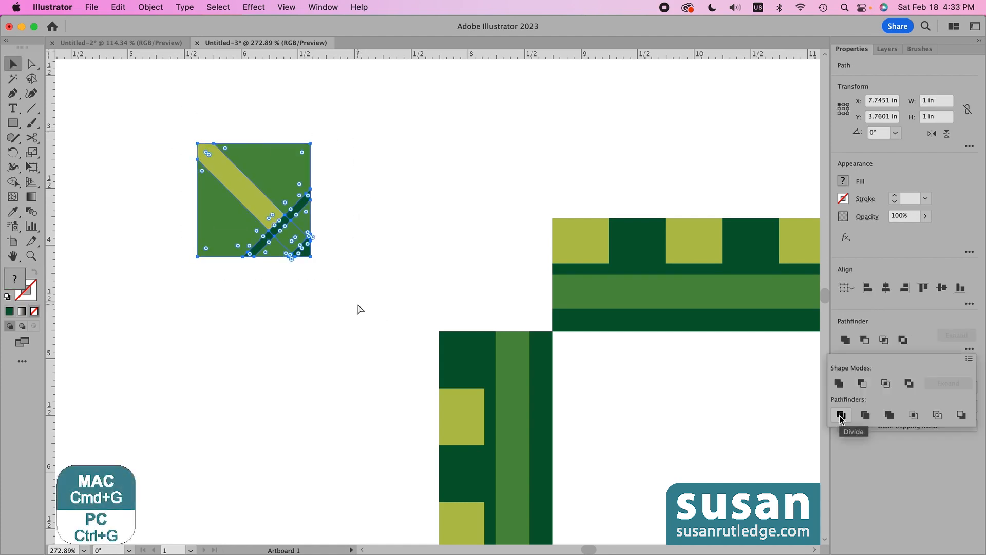
click(346, 294)
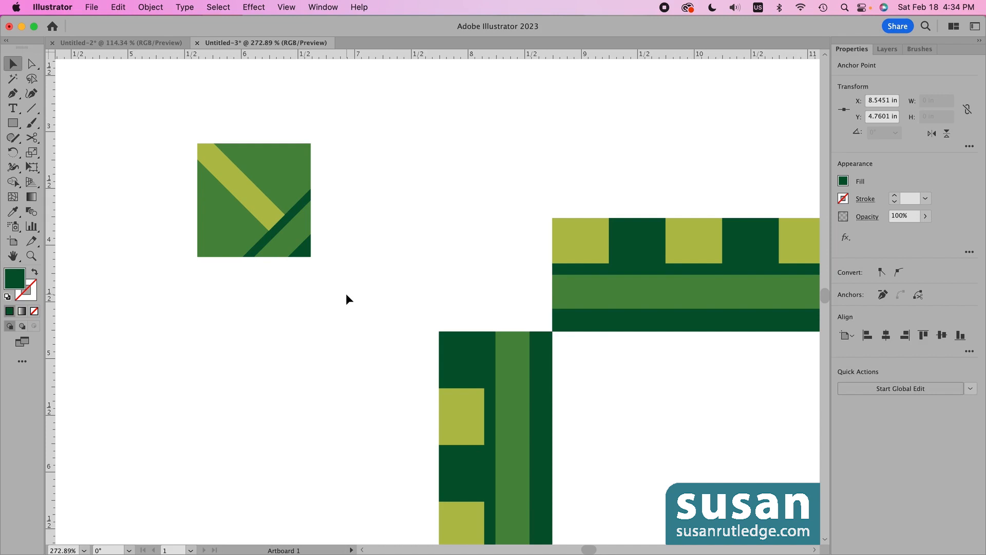
- Draw a 1 x 1 in rectangle with no fill and no stroke exactly over the corner square, snapped to its anchors
key(m)
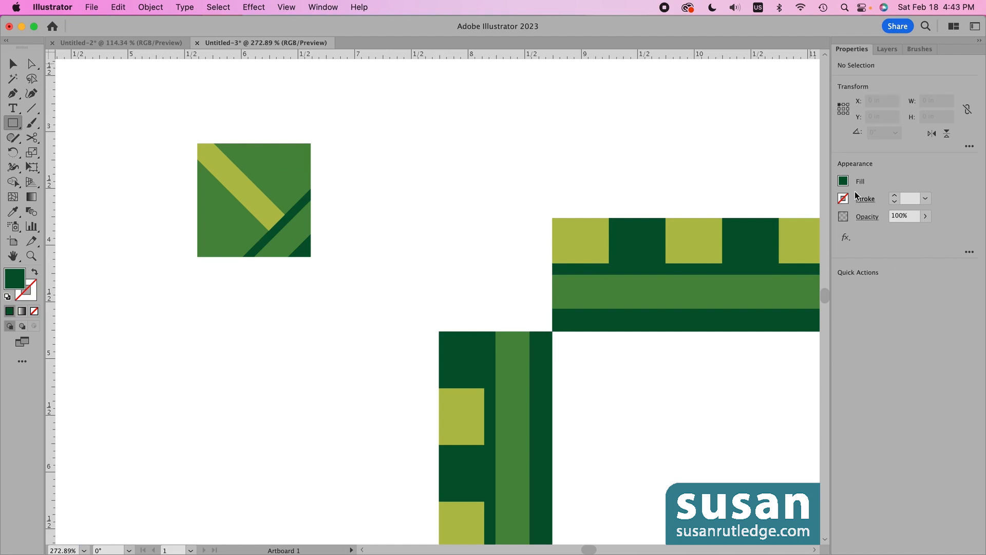
click(844, 182)
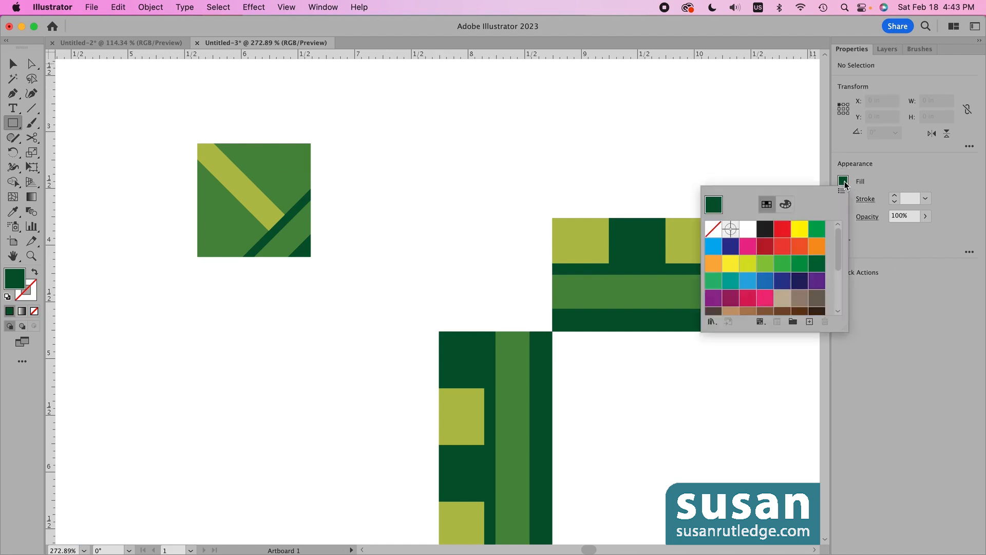
click(711, 229)
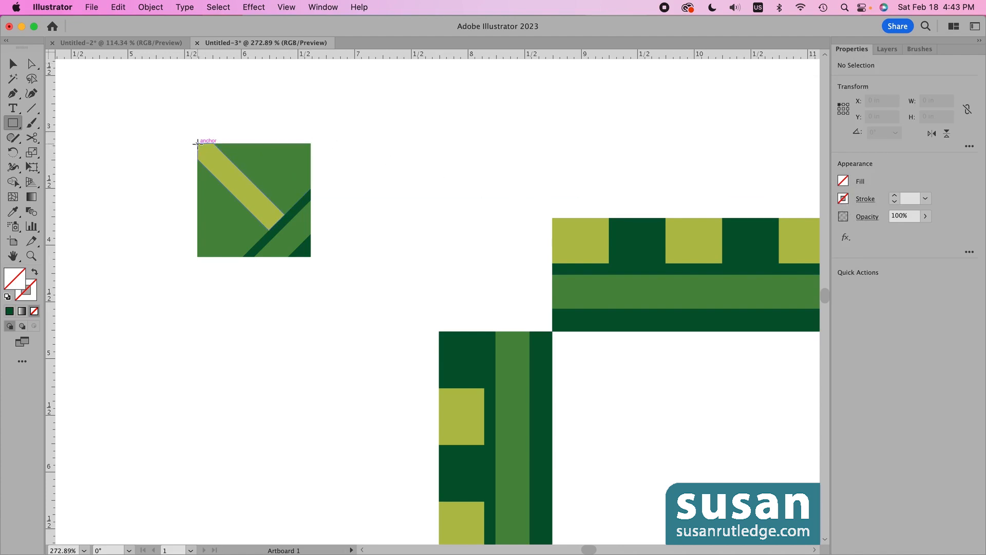
mouse_move(198, 143)
mouse_down()
mouse_move(319, 238)
mouse_move(311, 256)
mouse_up()
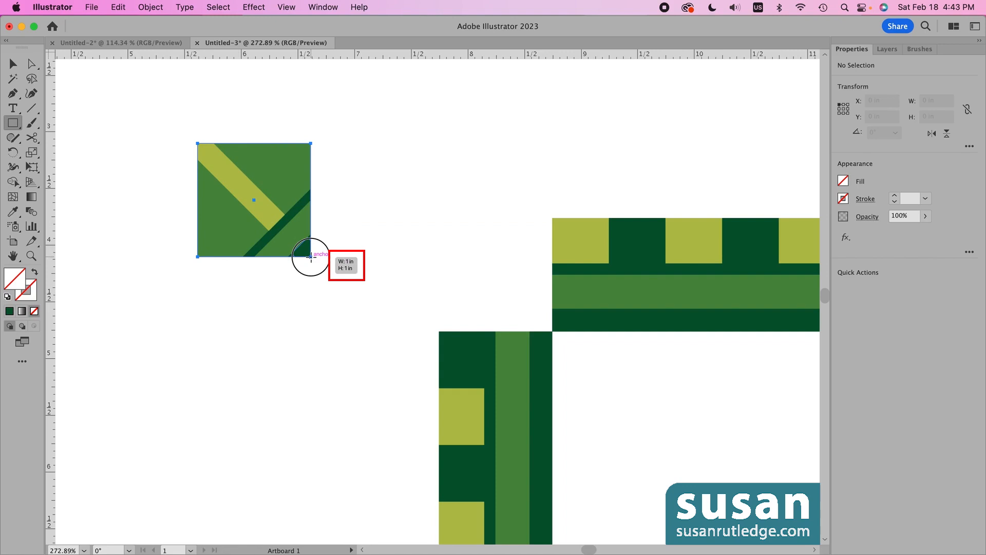
drag(310, 256, 311, 255)
drag(310, 256, 310, 256)
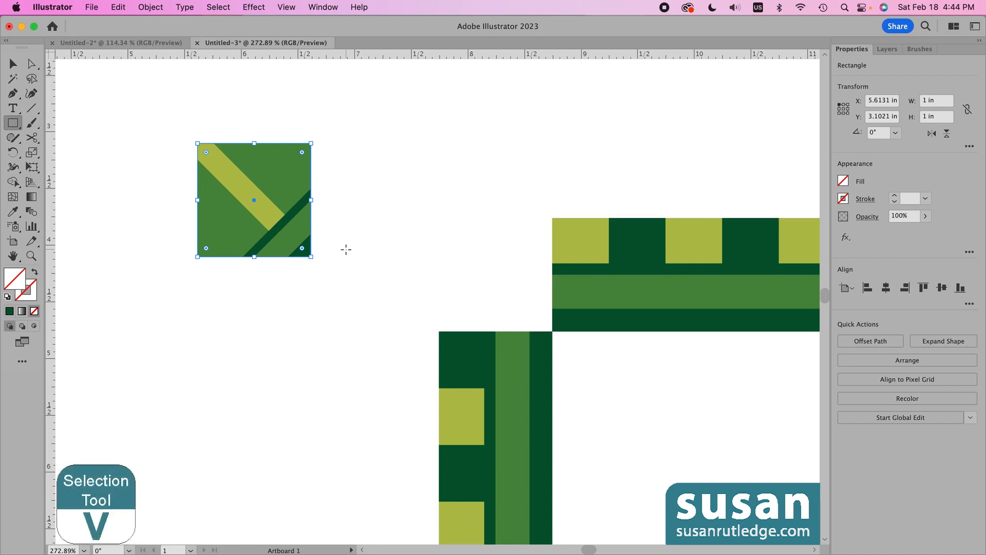
- Group the invisible bounding rectangle with the corner square artwork
key(v)
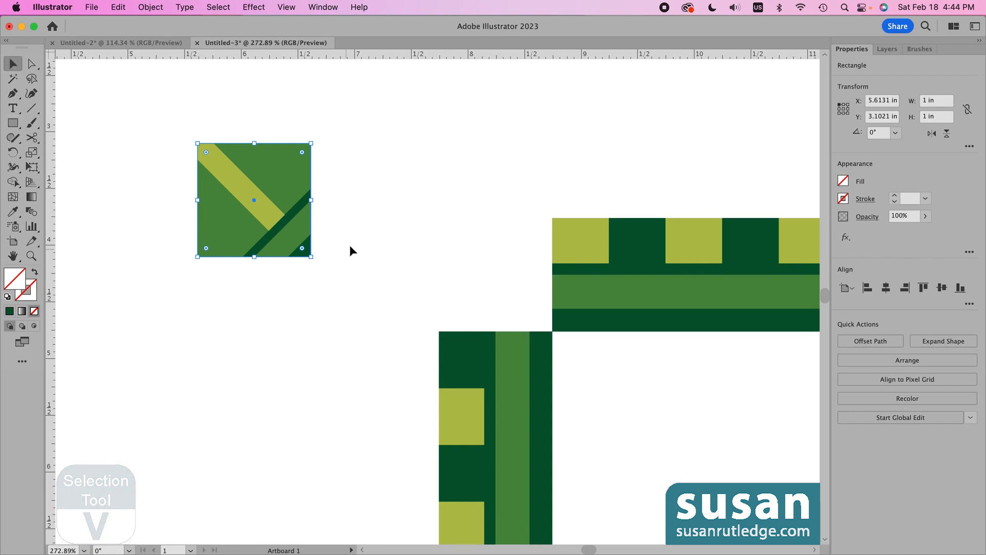
click(185, 121)
drag(186, 121, 332, 282)
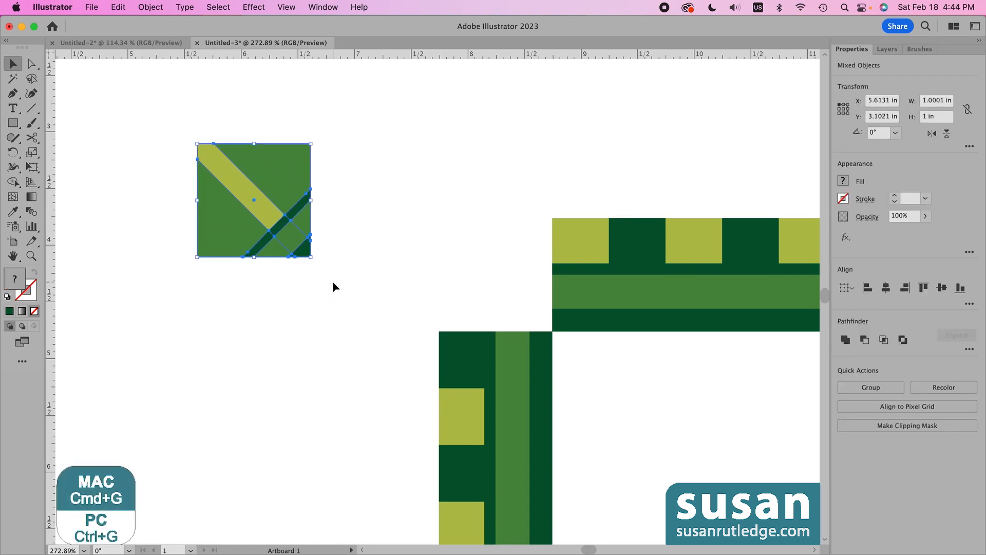
key(super+g)
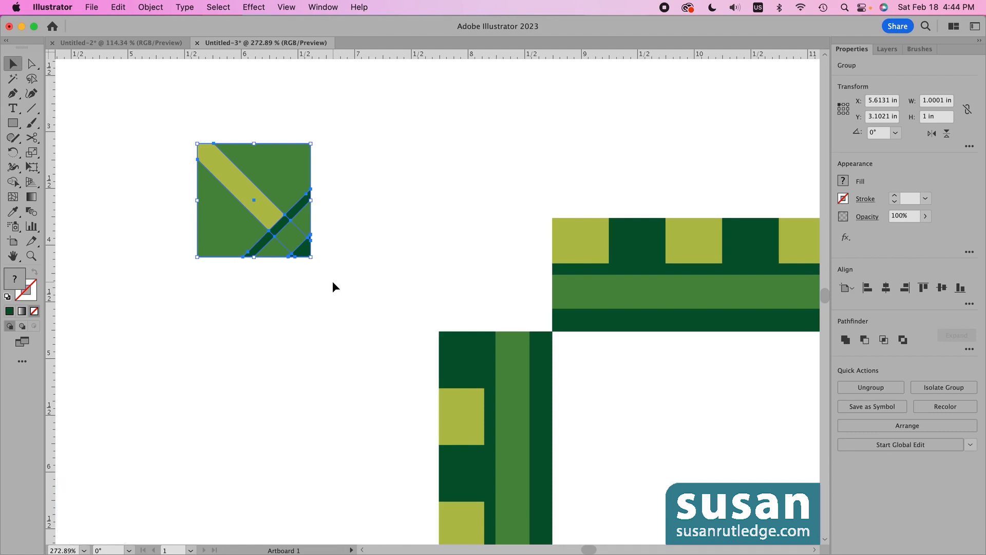
- Move the spare horizontal side tile from the artboard's corner to the open space above the other horizontal tile
key(super+0)
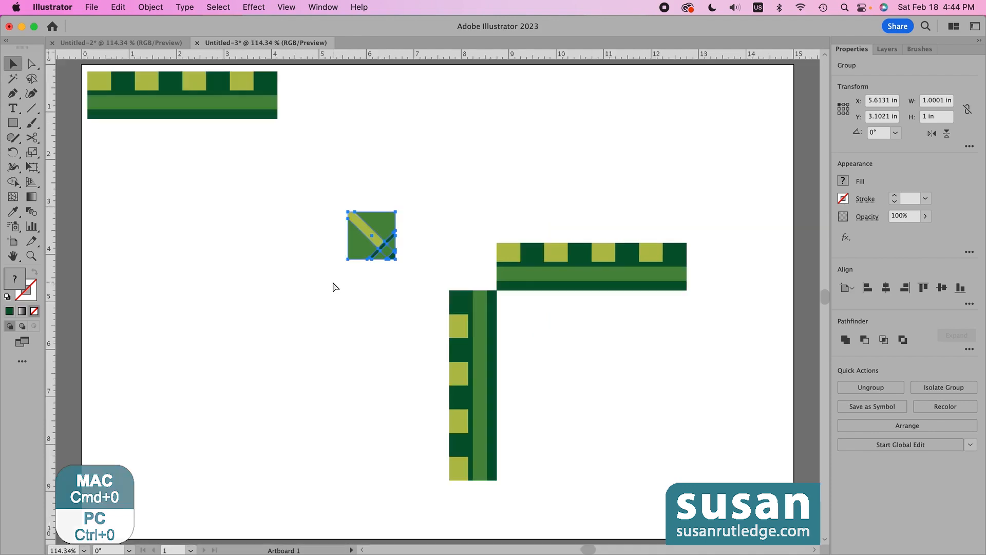
click(331, 282)
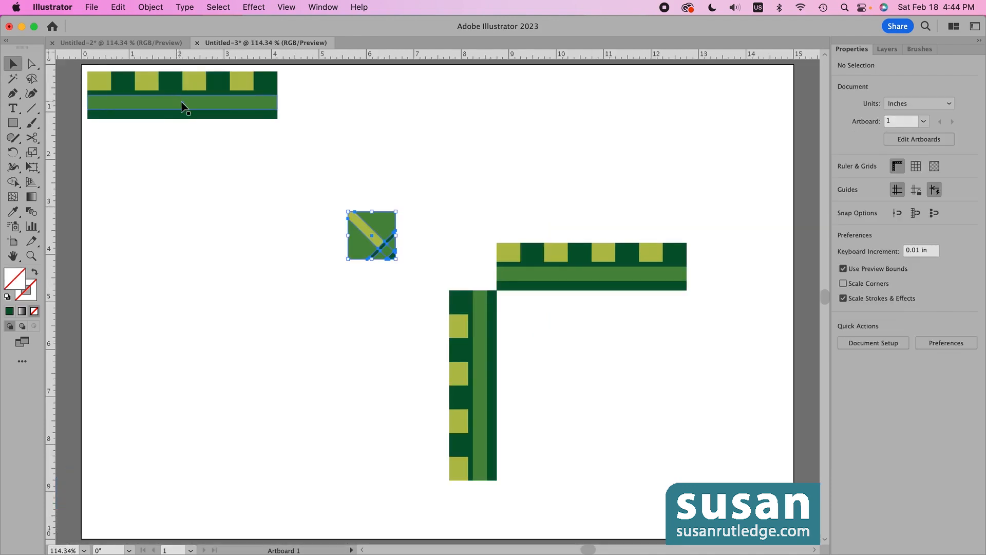
click(182, 107)
drag(205, 105, 570, 162)
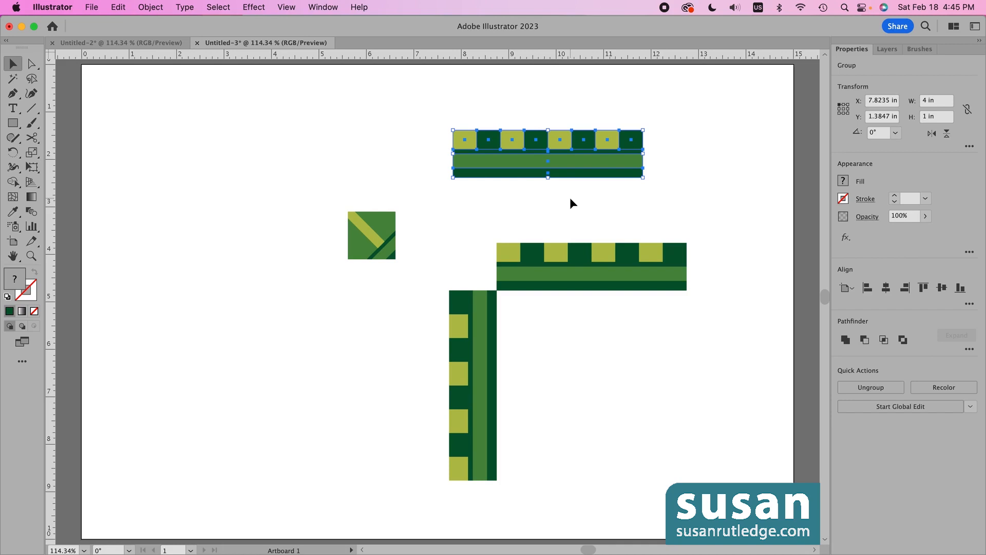
click(659, 162)
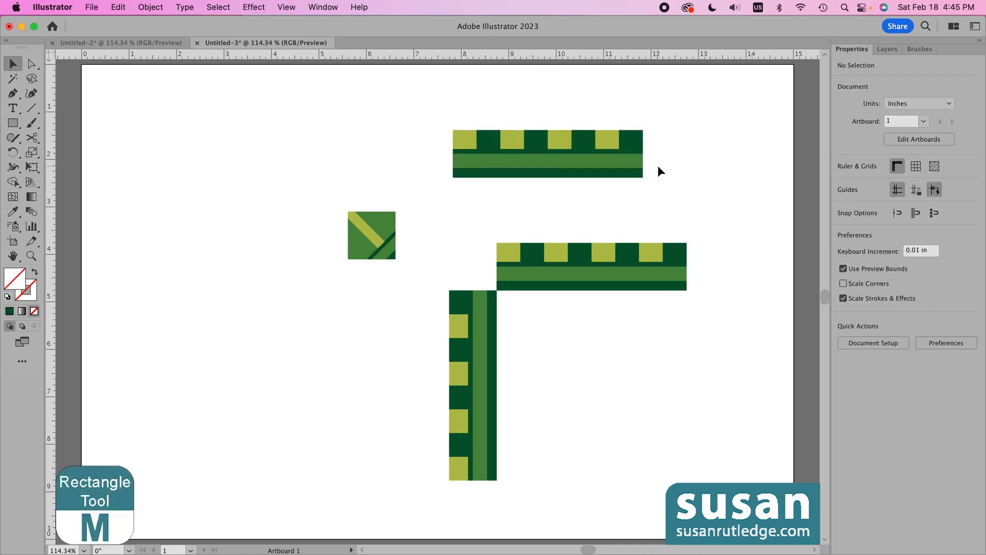
- Draw a 4 x 1 in rectangle with no fill or stroke exactly over the upper horizontal side tile and group it with the tile's artwork
key(m)
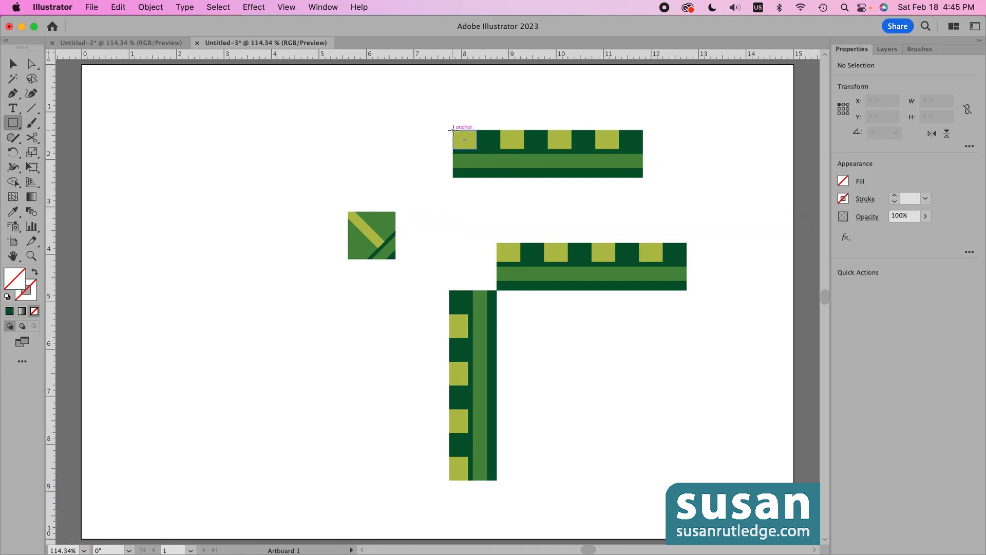
drag(453, 130, 643, 177)
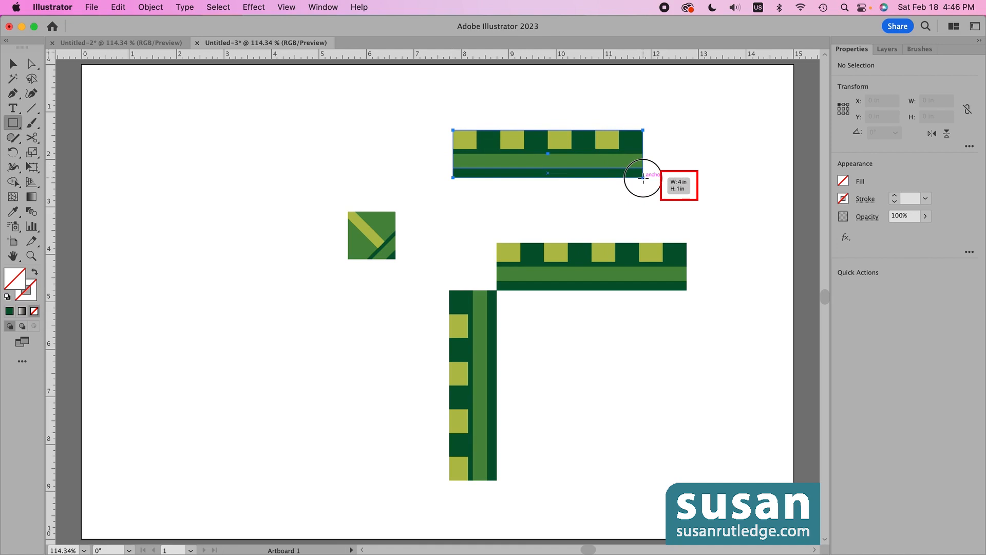
drag(643, 177, 643, 178)
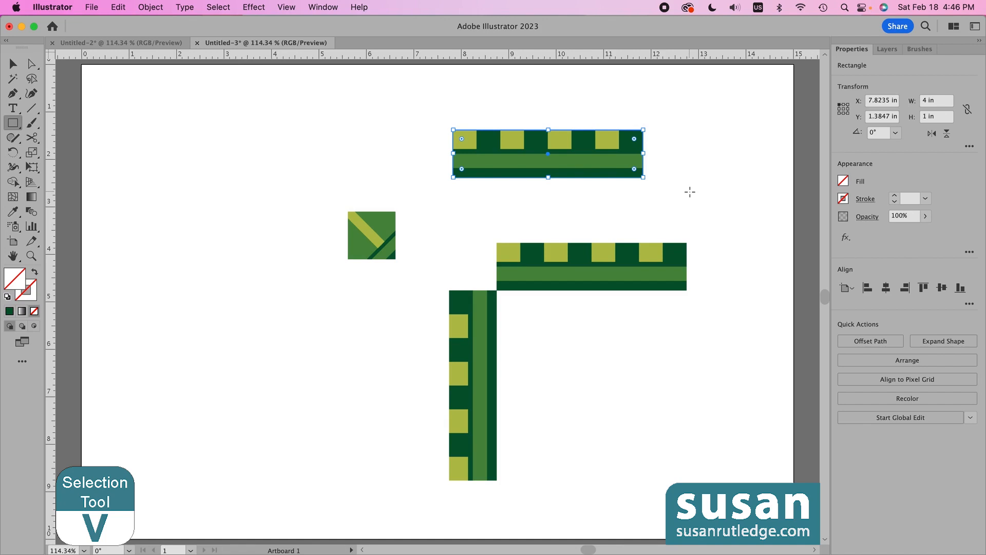
key(v)
drag(417, 112, 678, 186)
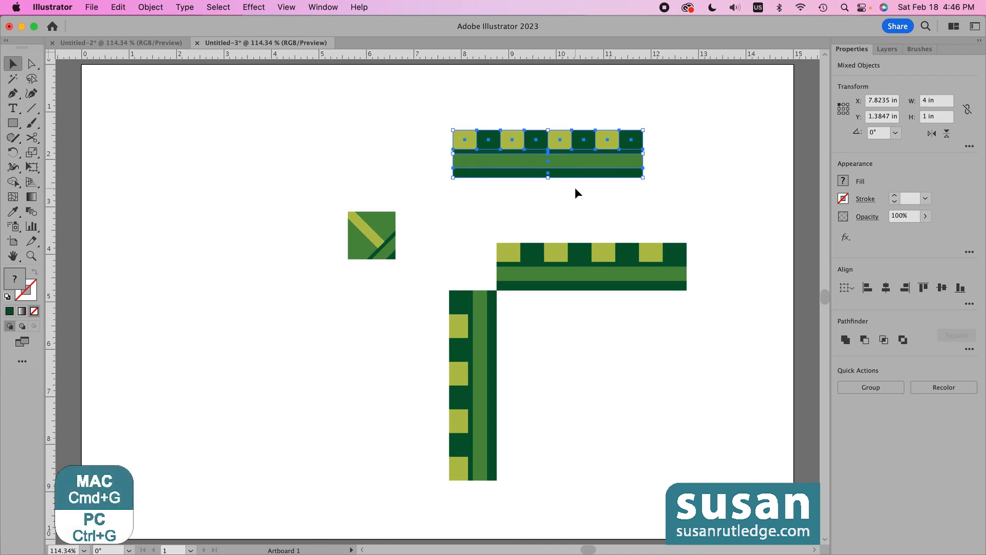
key(super+g)
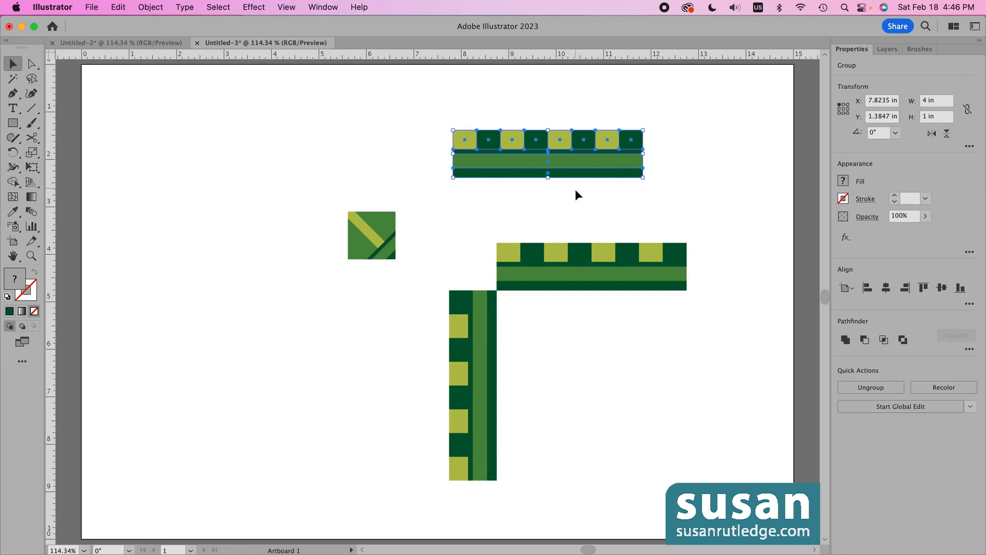
- Create a new pattern brush named "Green Brush" from the grouped side tile, keeping the default options
click(919, 48)
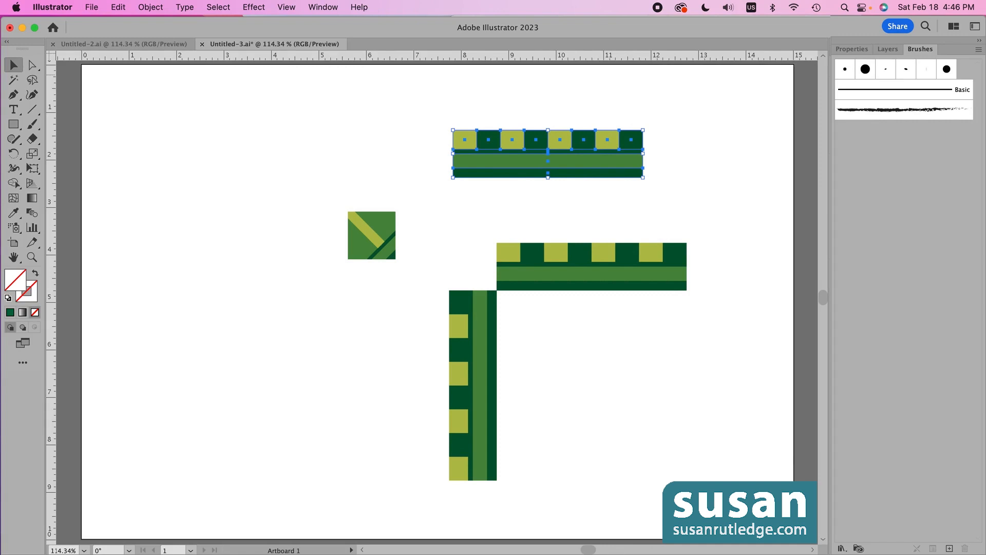
click(324, 8)
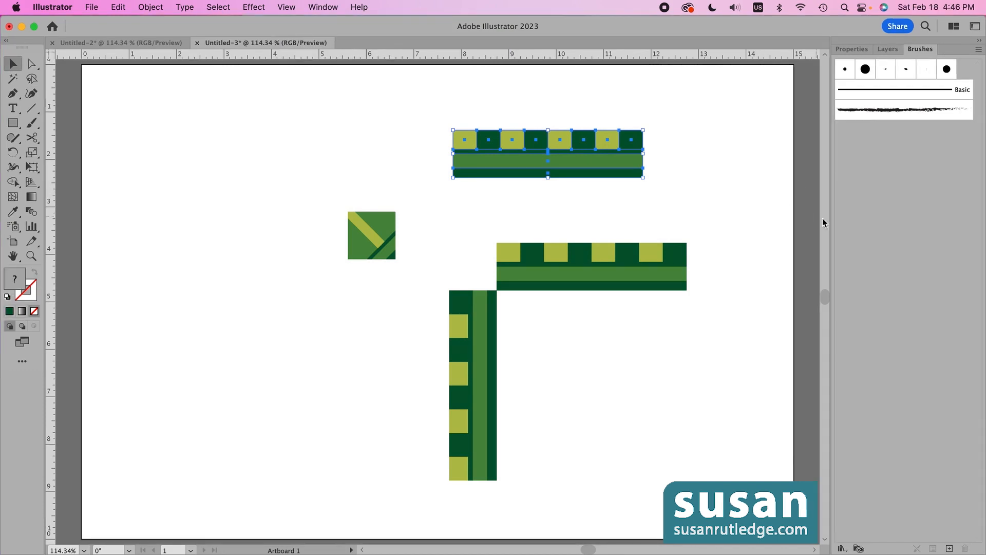
click(950, 549)
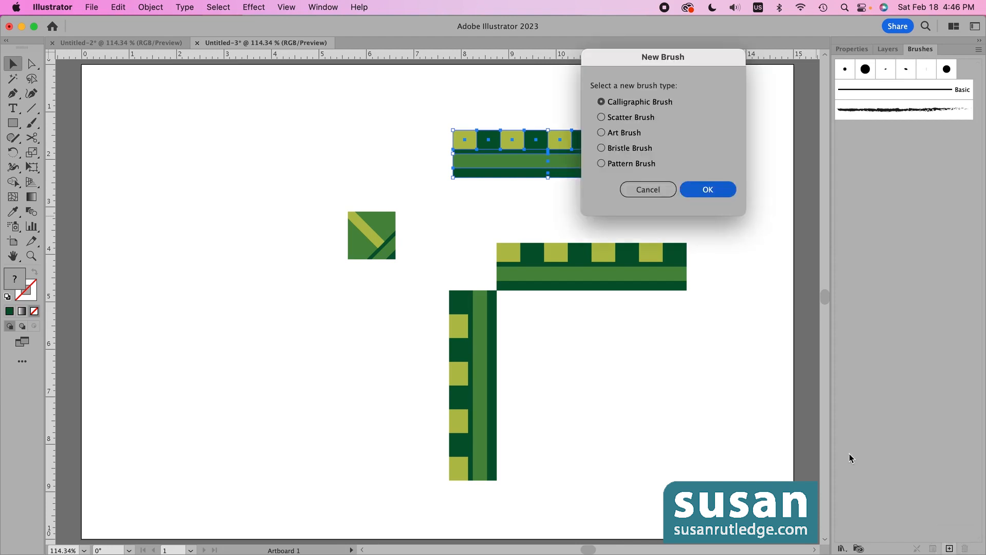
click(602, 163)
click(708, 190)
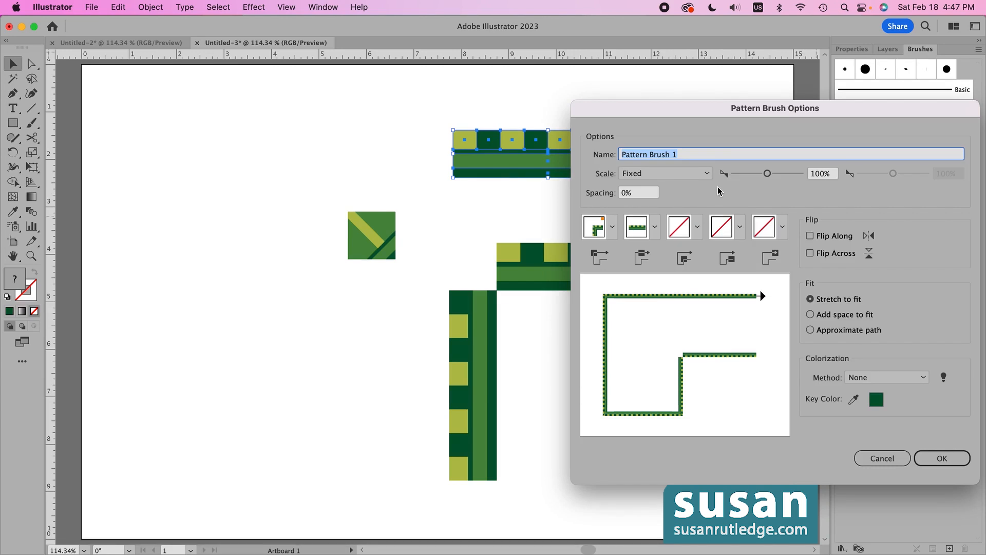
text(G)
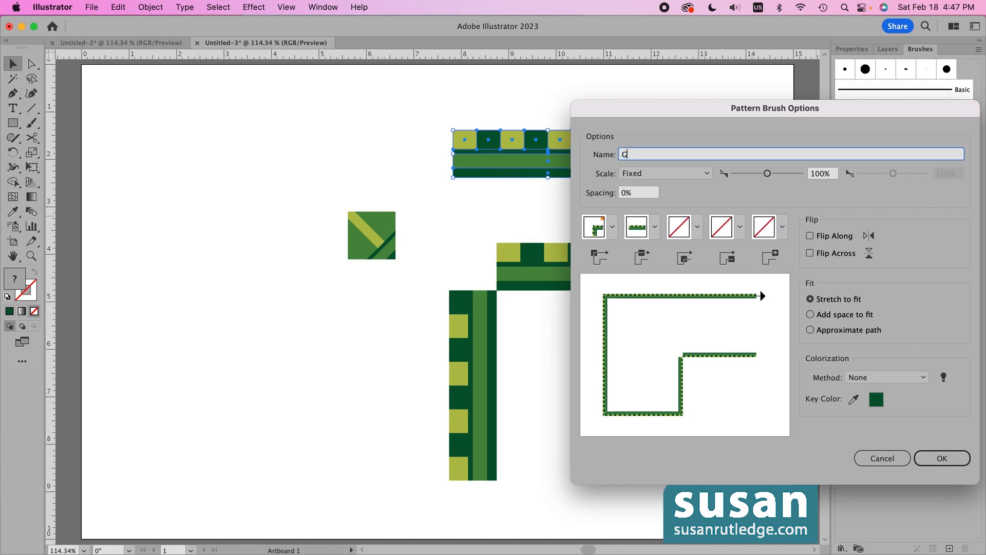
text(reen Brush)
click(941, 458)
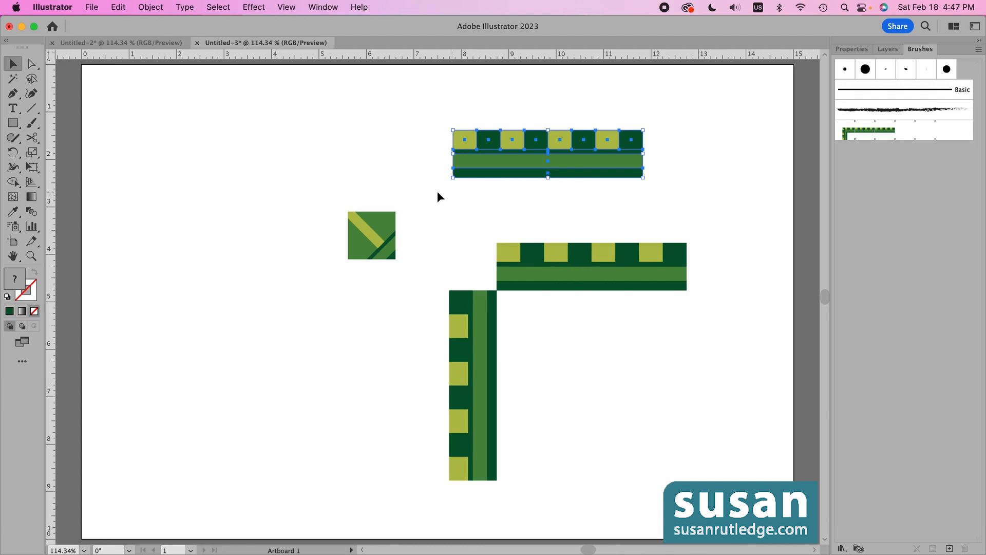
- Place the corner square artwork into the outer corner tile slot of Green Brush and accept the brush options
mouse_move(337, 187)
mouse_down()
mouse_move(386, 259)
mouse_move(445, 231)
mouse_move(846, 129)
mouse_up()
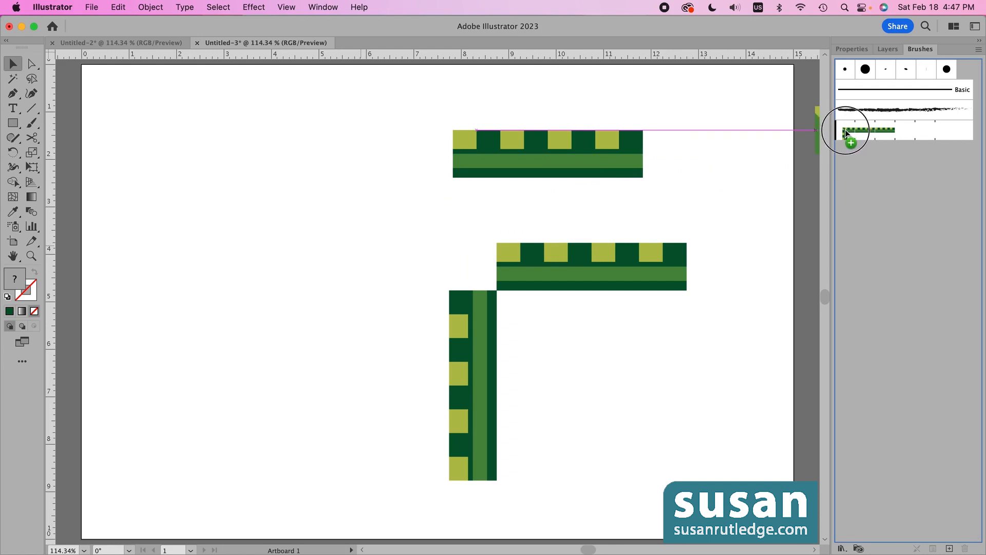
drag(846, 132, 850, 133)
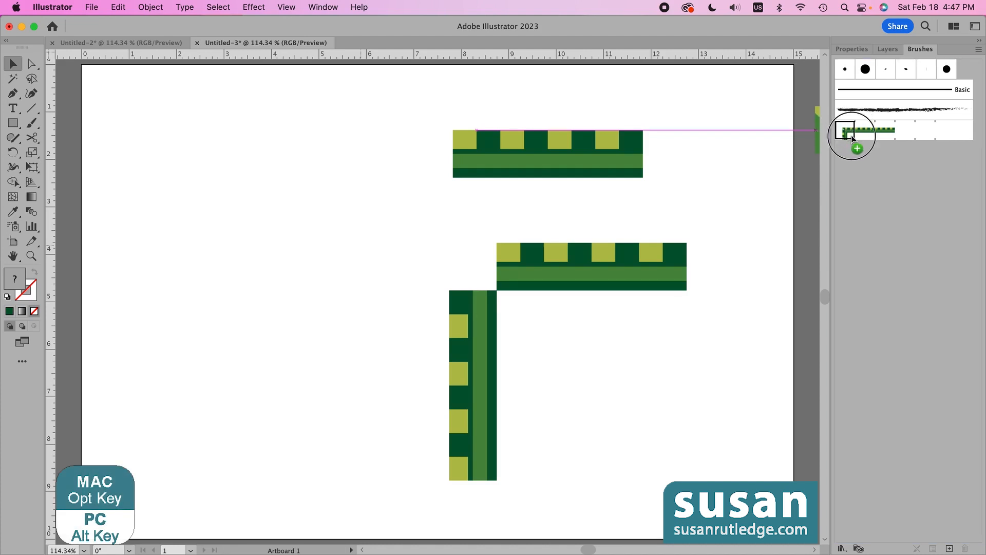
drag(852, 134, 851, 135)
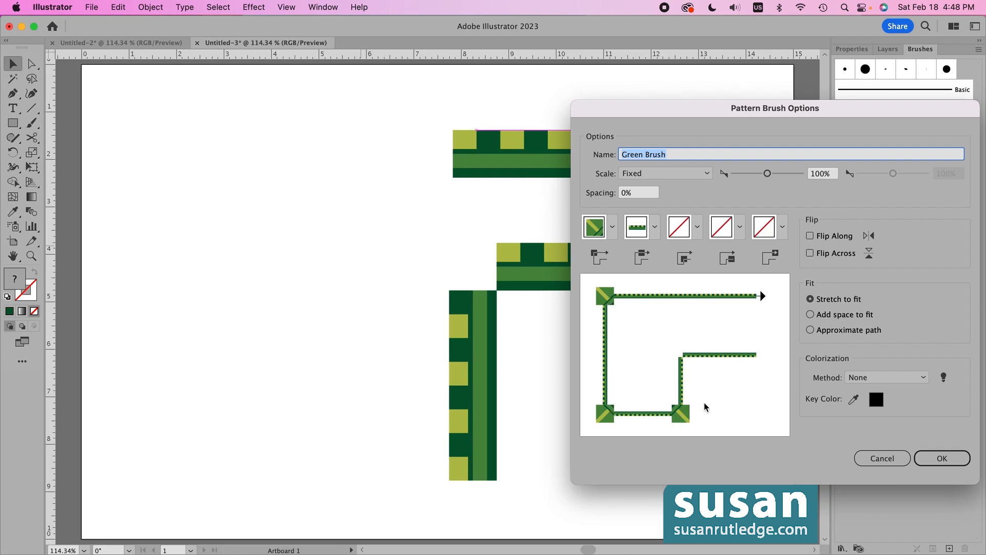
click(941, 458)
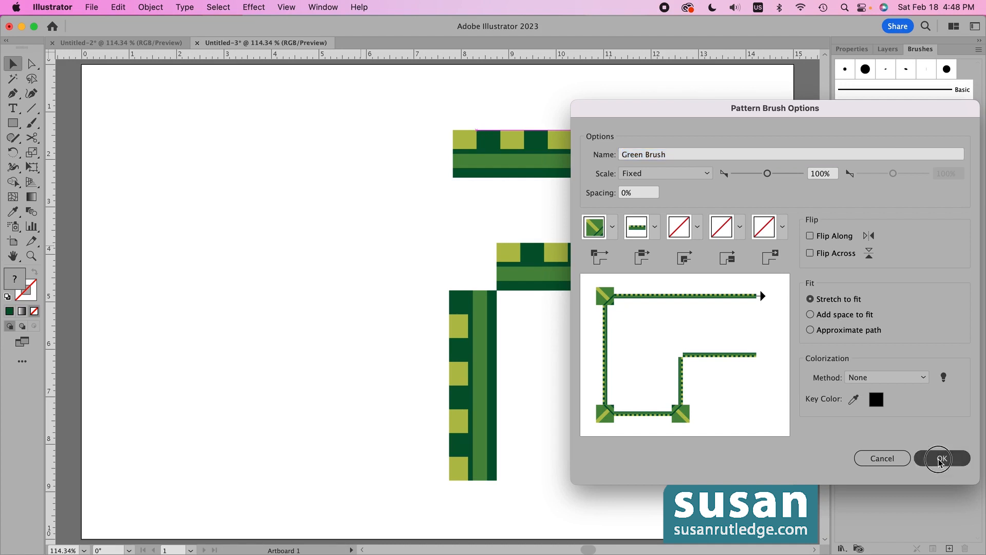
- Move the corner square and grouped side tile side by side to the artboard's upper-left corner and delete the remaining horizontal and vertical tiles
mouse_move(304, 183)
mouse_down()
mouse_move(369, 248)
mouse_move(129, 101)
mouse_move(116, 113)
mouse_up()
mouse_move(374, 127)
mouse_down()
mouse_move(452, 132)
mouse_move(621, 180)
mouse_move(332, 125)
mouse_up()
drag(372, 191, 591, 414)
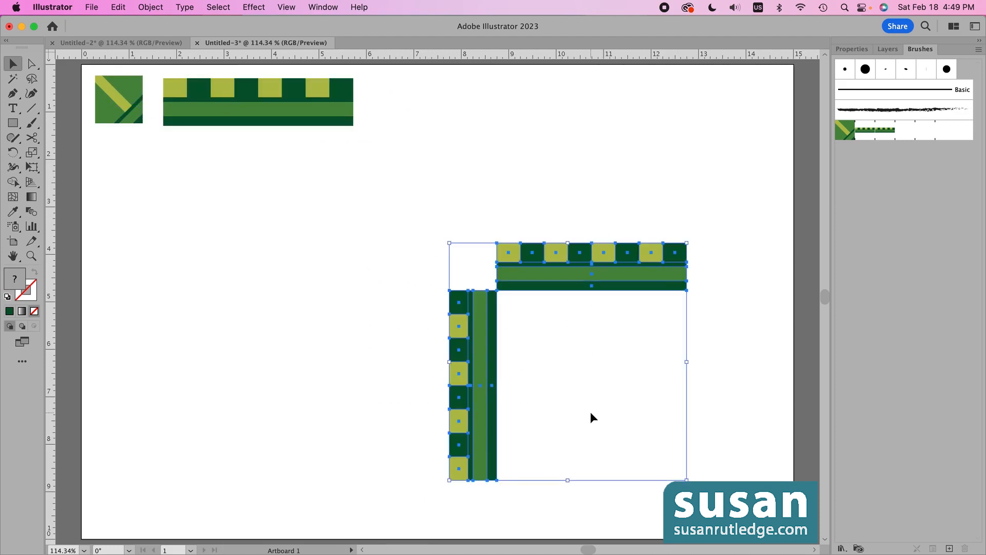
key(Delete)
- Draw a rectangle about 6 x 7 in on the right half of the artboard, apply Green Brush to it, and deselect it
key(m)
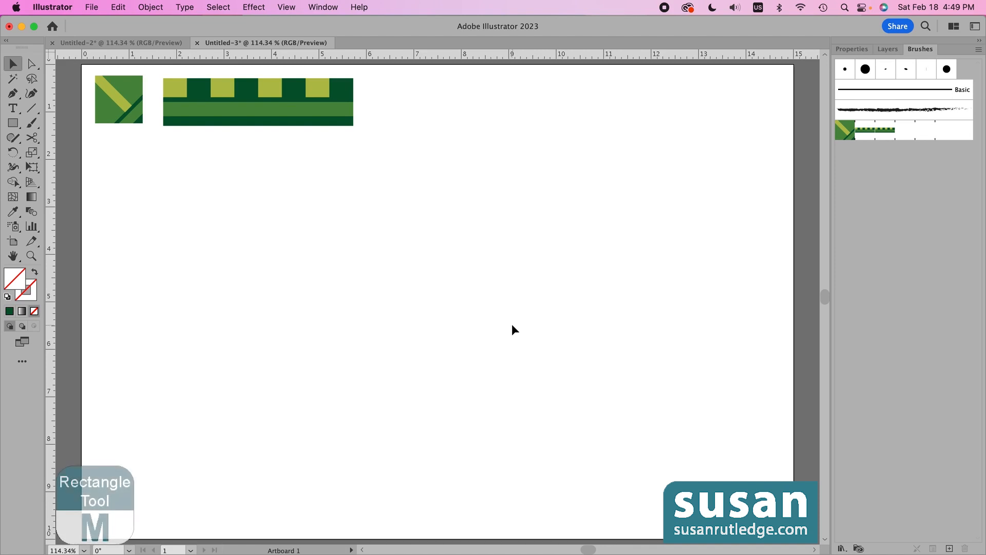
mouse_move(413, 125)
mouse_down()
mouse_move(558, 192)
mouse_move(695, 462)
mouse_up()
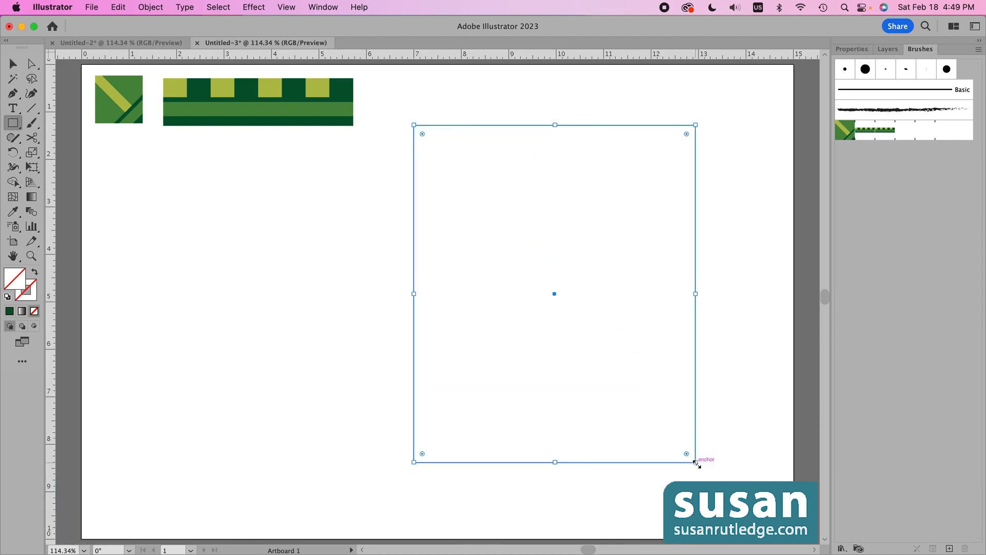
click(876, 134)
key(v)
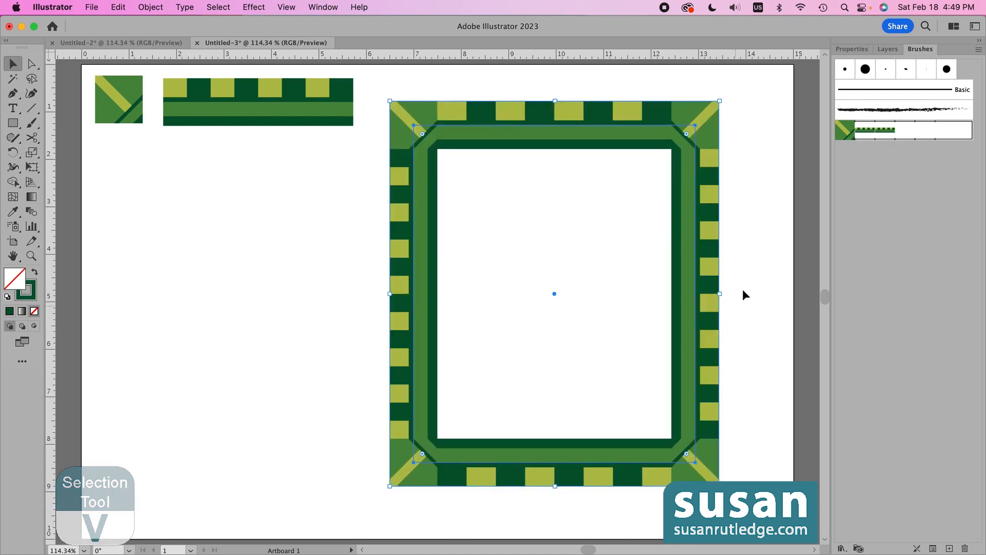
click(753, 232)
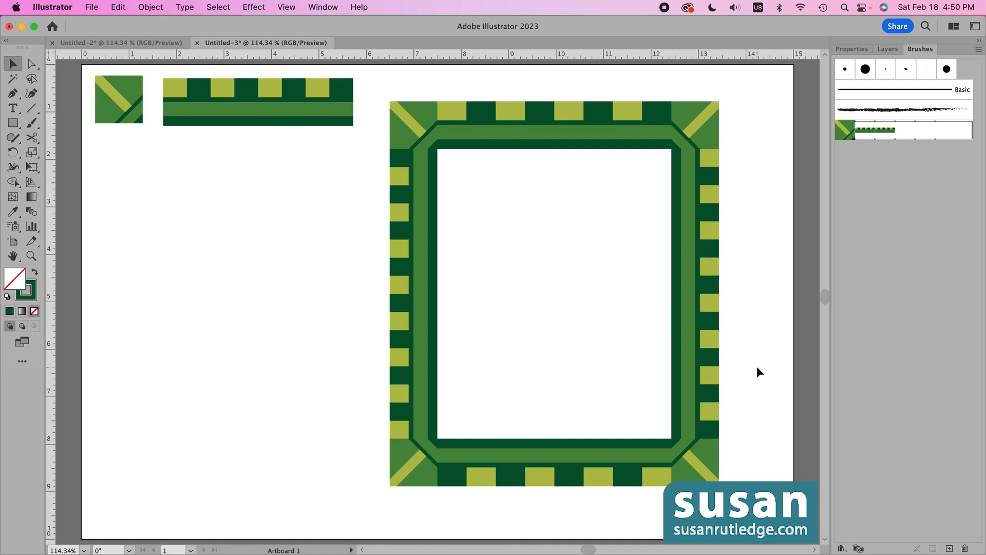
- Examine the available outer corner tile choices for Green Brush without changing the brush, and view the Untitled-2 document
double_click(843, 130)
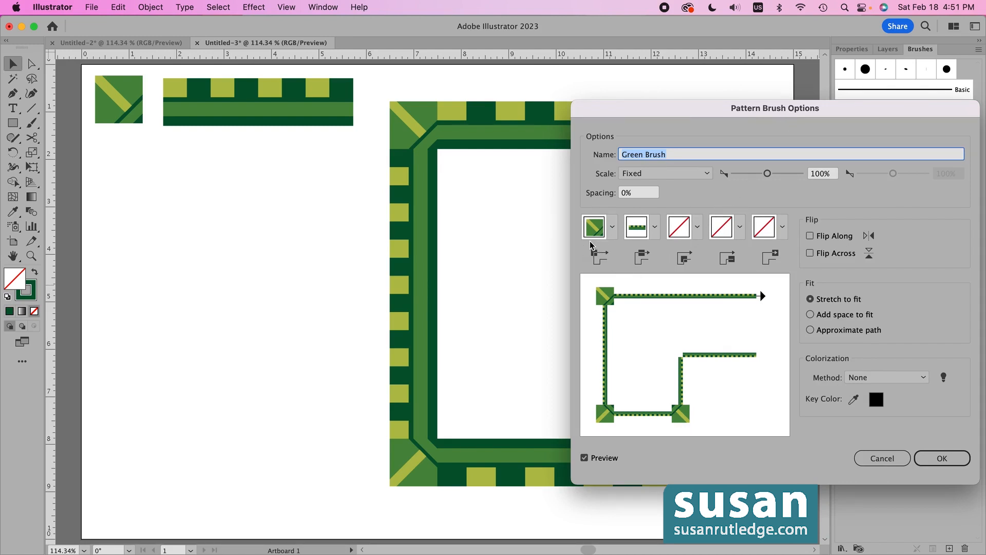
click(613, 227)
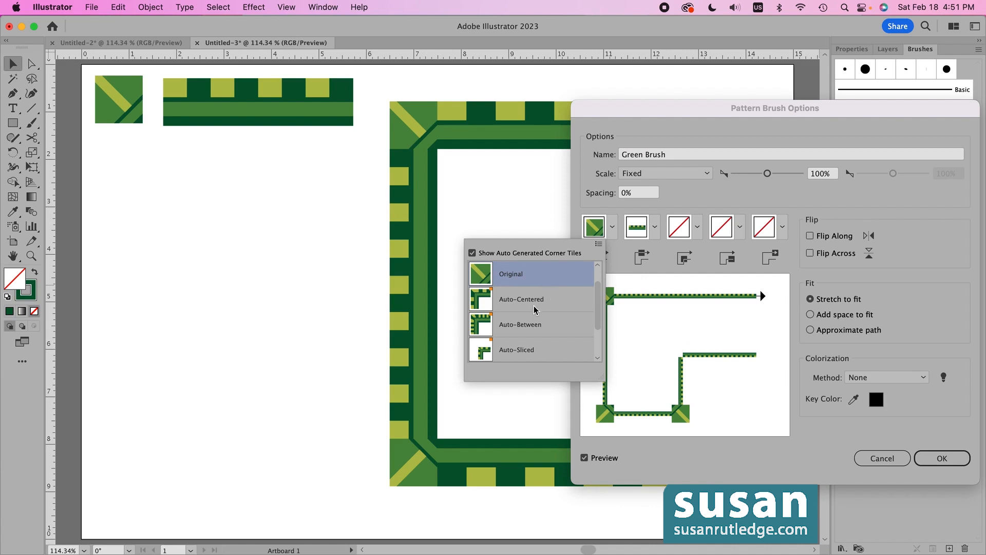
drag(602, 304, 602, 328)
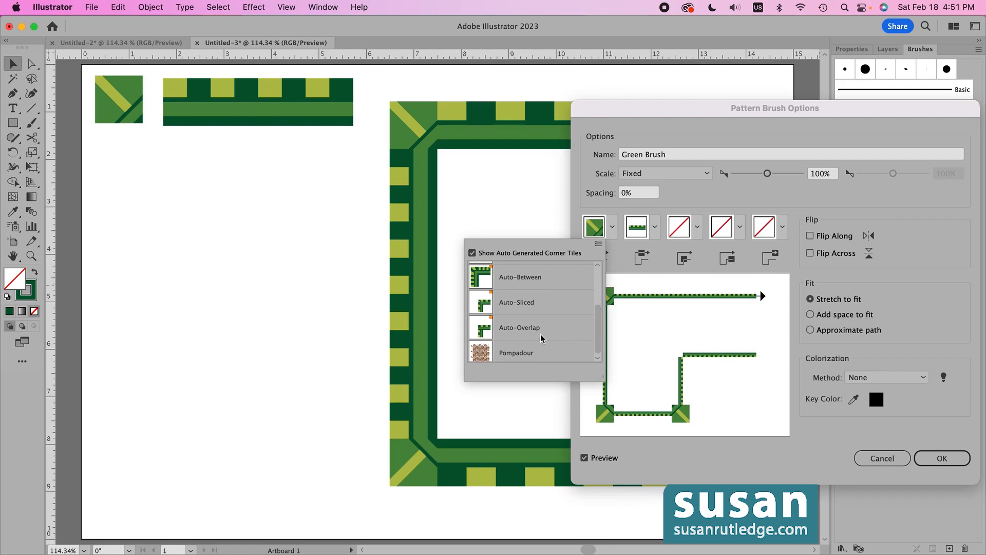
drag(599, 341, 600, 314)
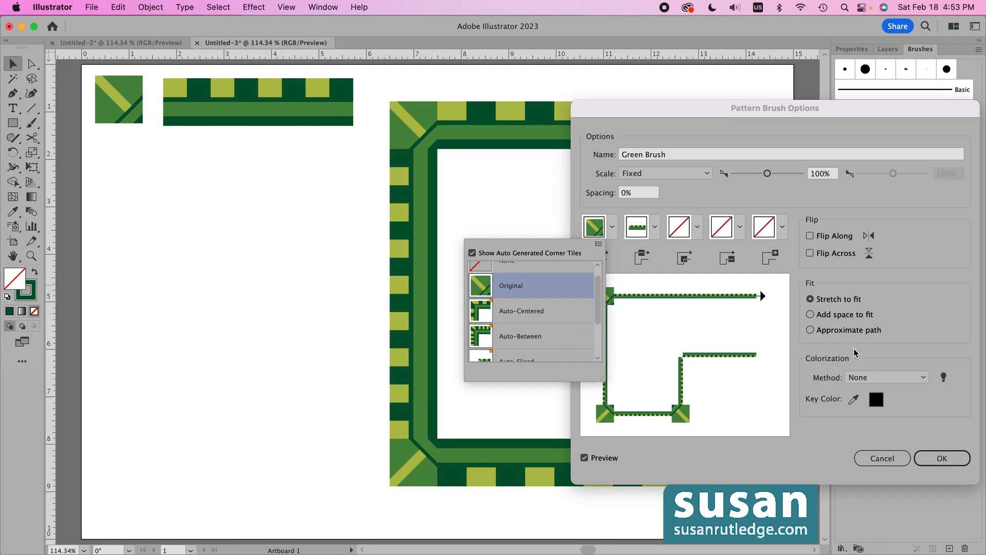
click(882, 458)
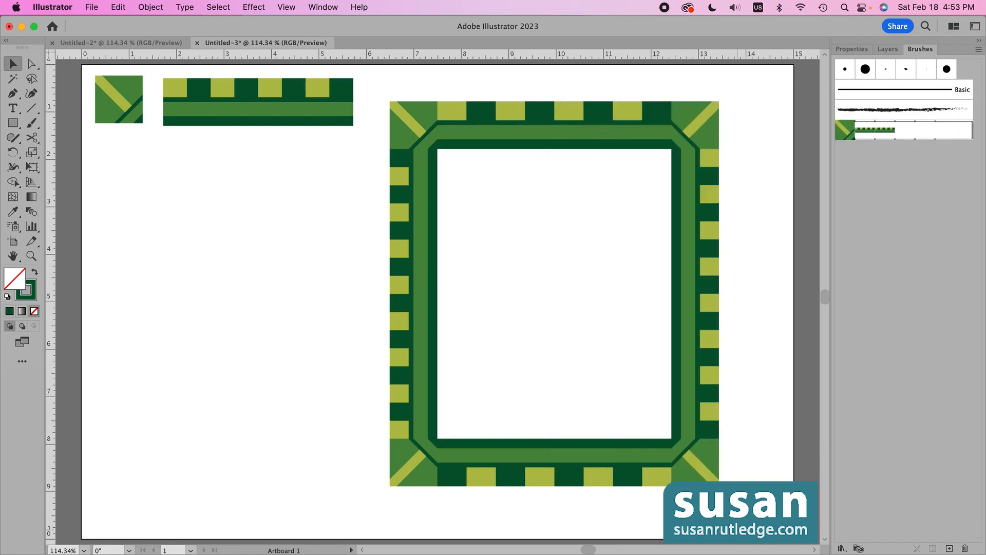
click(122, 44)
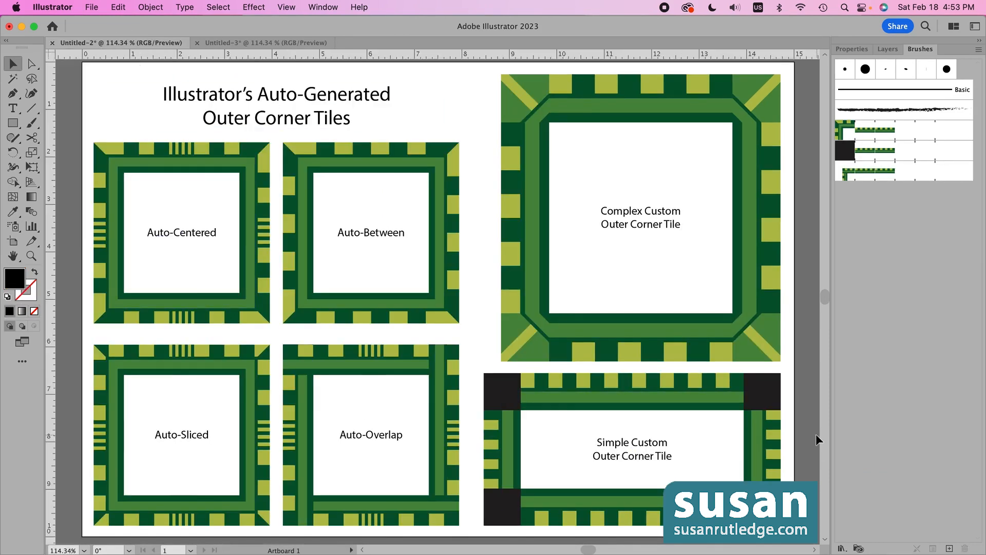